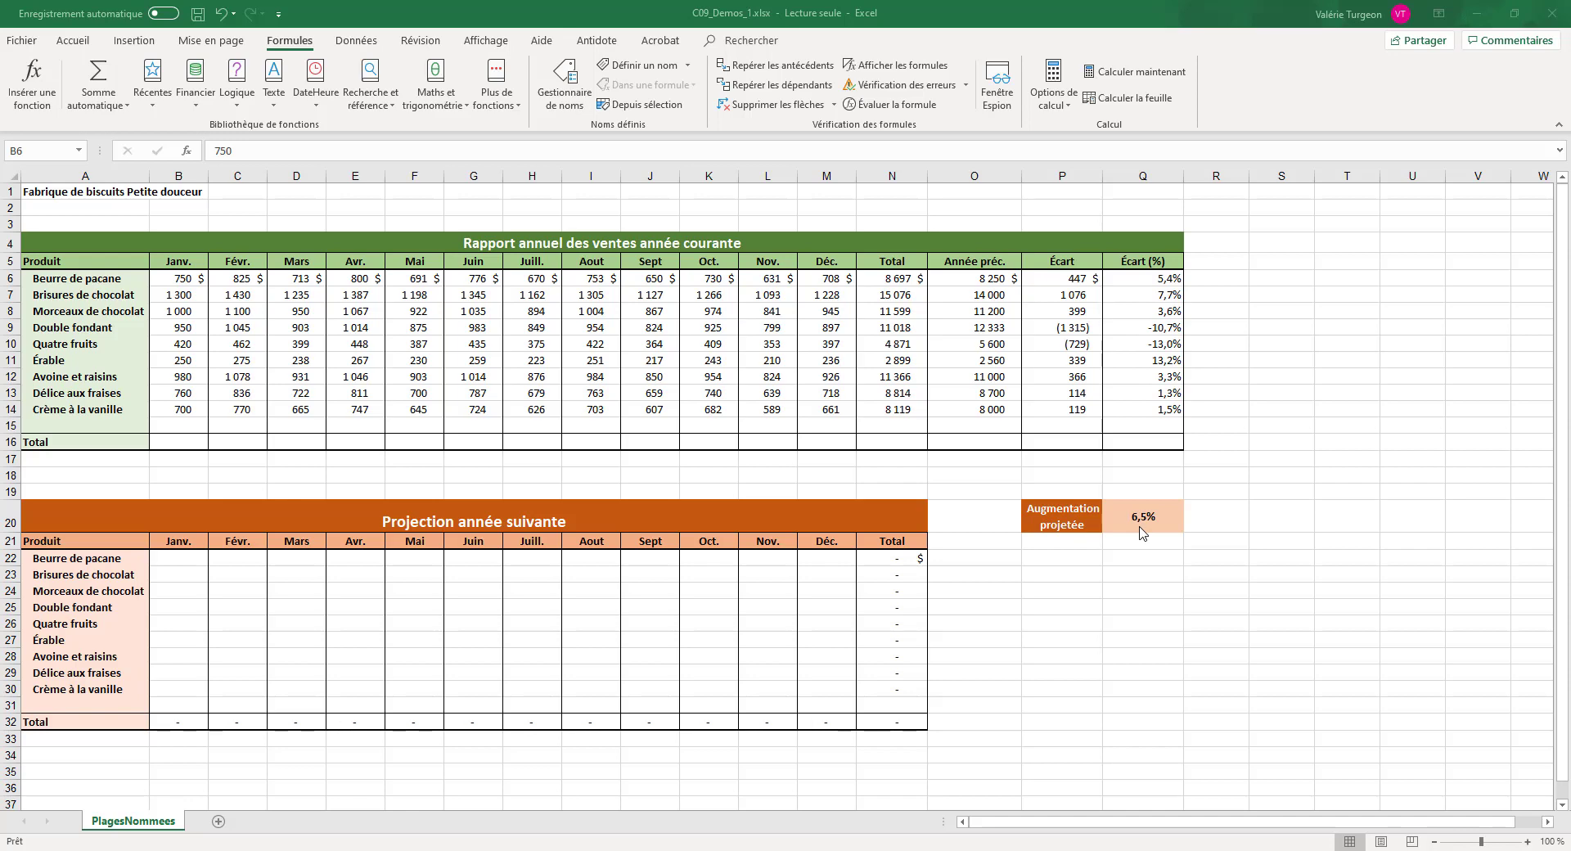
Name the projected increase cell Q20 AugProjetee.
left_click(1140, 527)
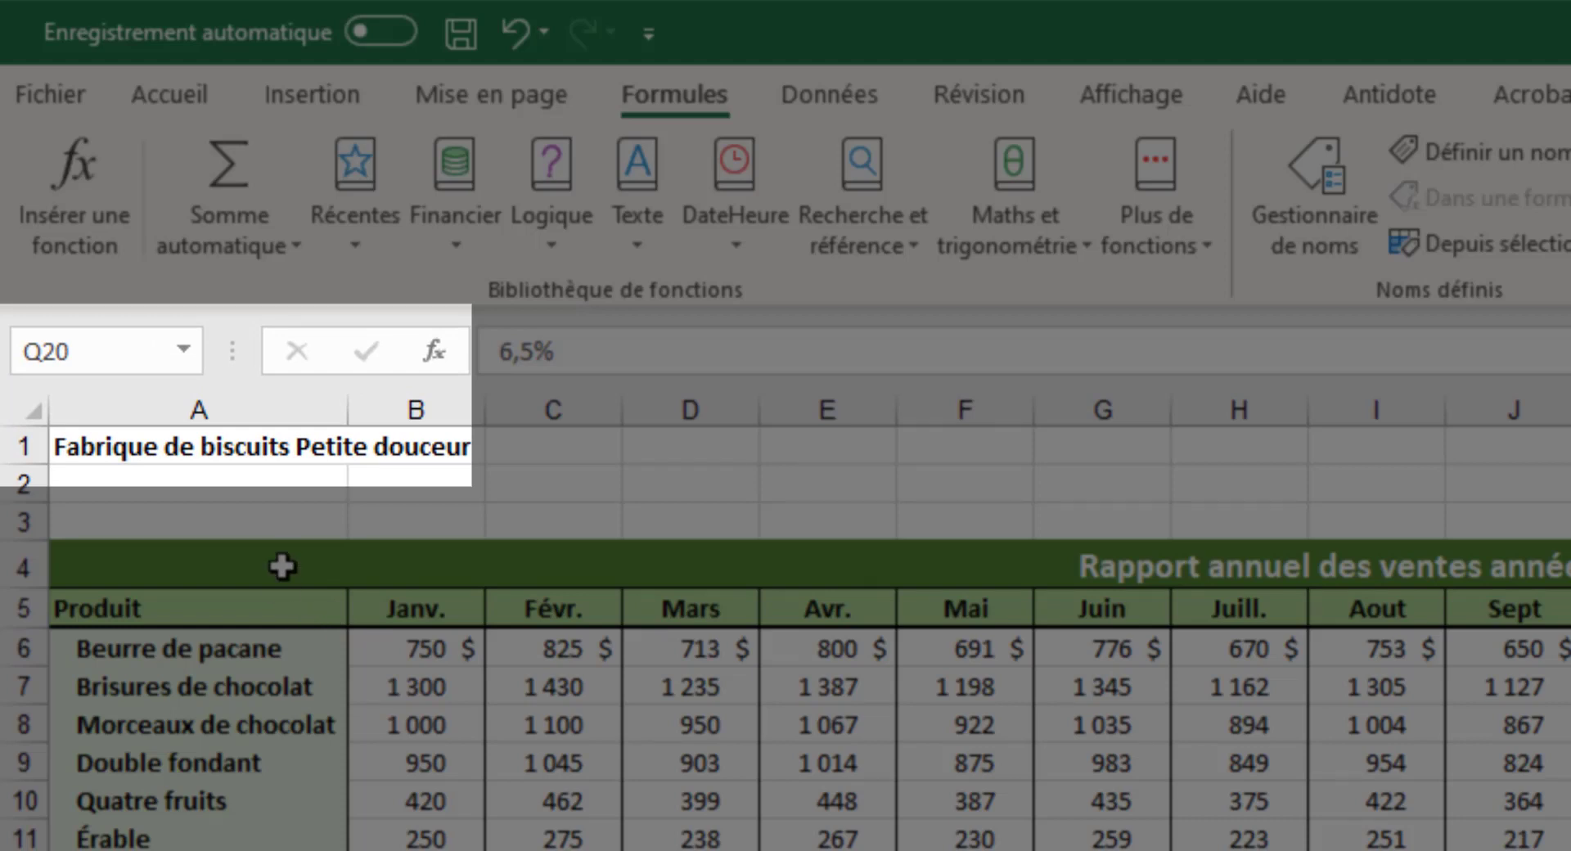
left_click(31, 350)
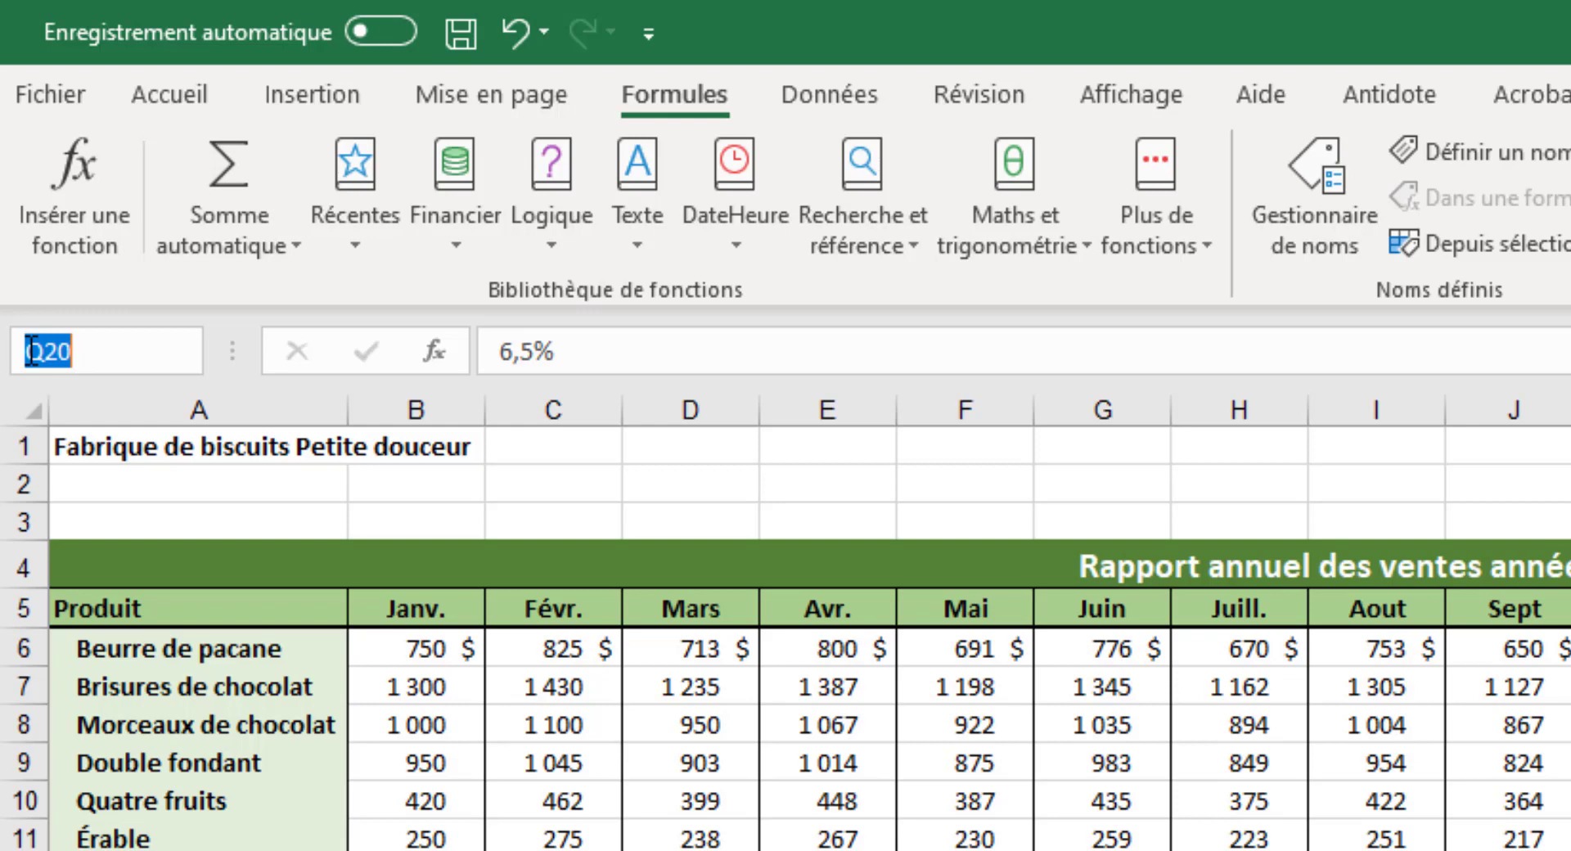
type("Aug")
type("Projetee")
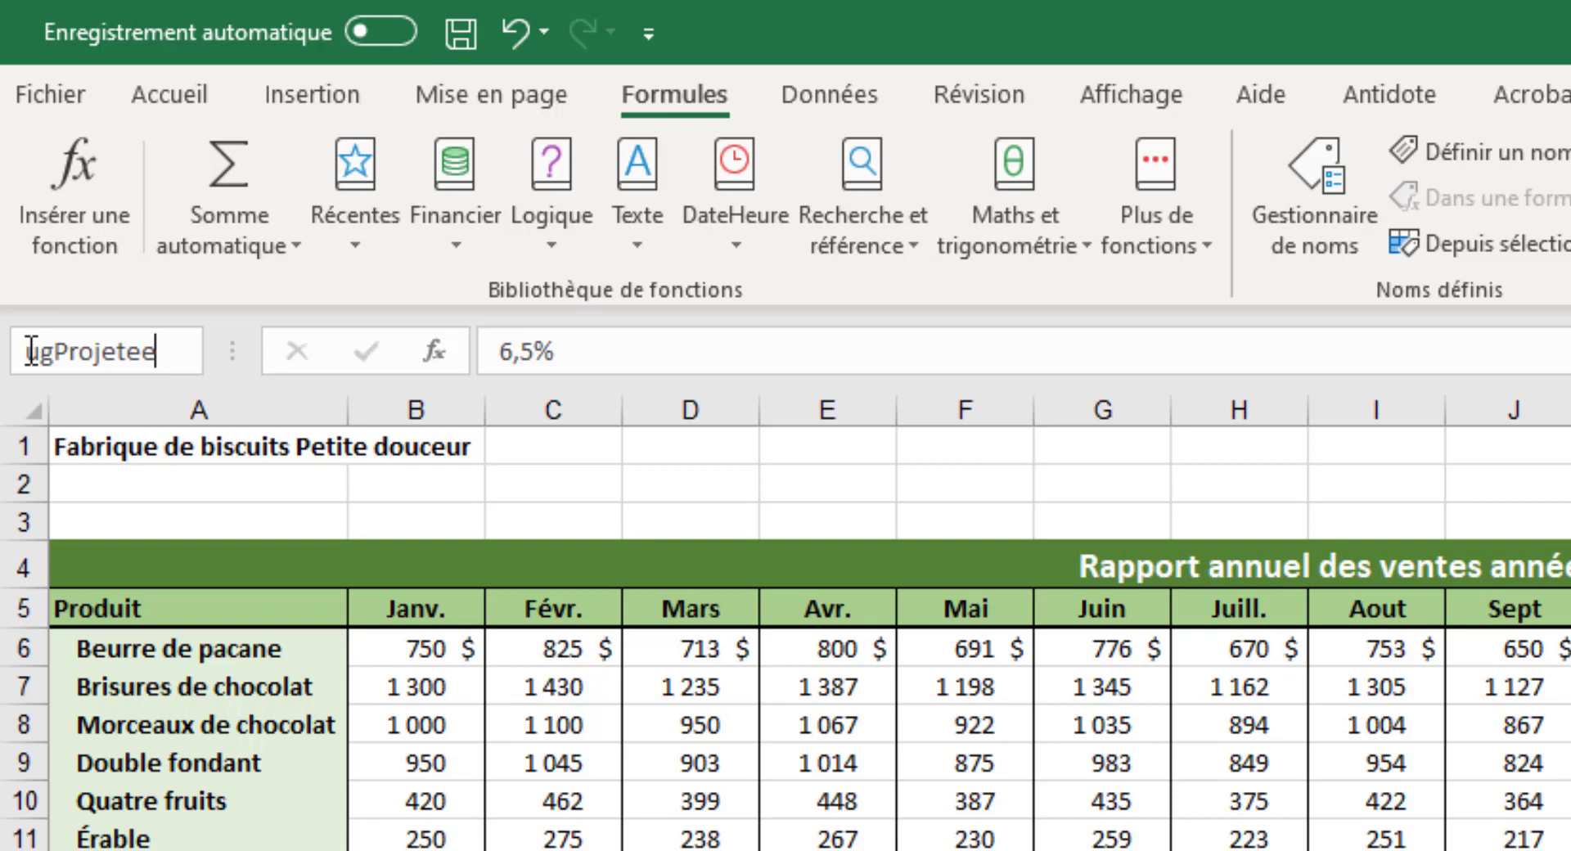
key("Return")
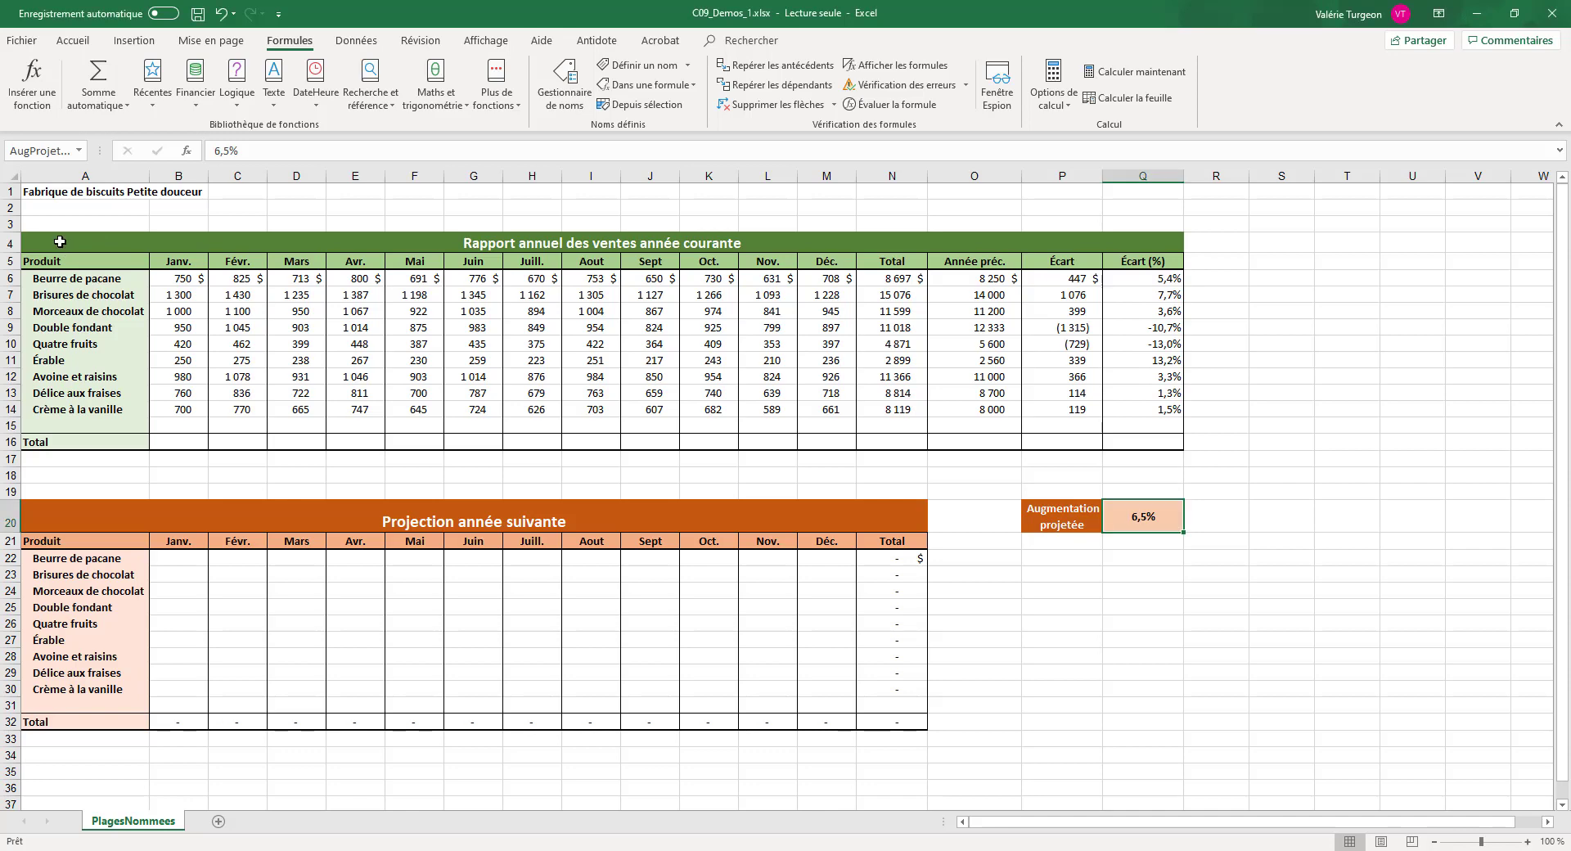
Name the whole current-year sales report, A4:Q16, ventesCourantes.
left_click_drag(60, 241, 59, 438)
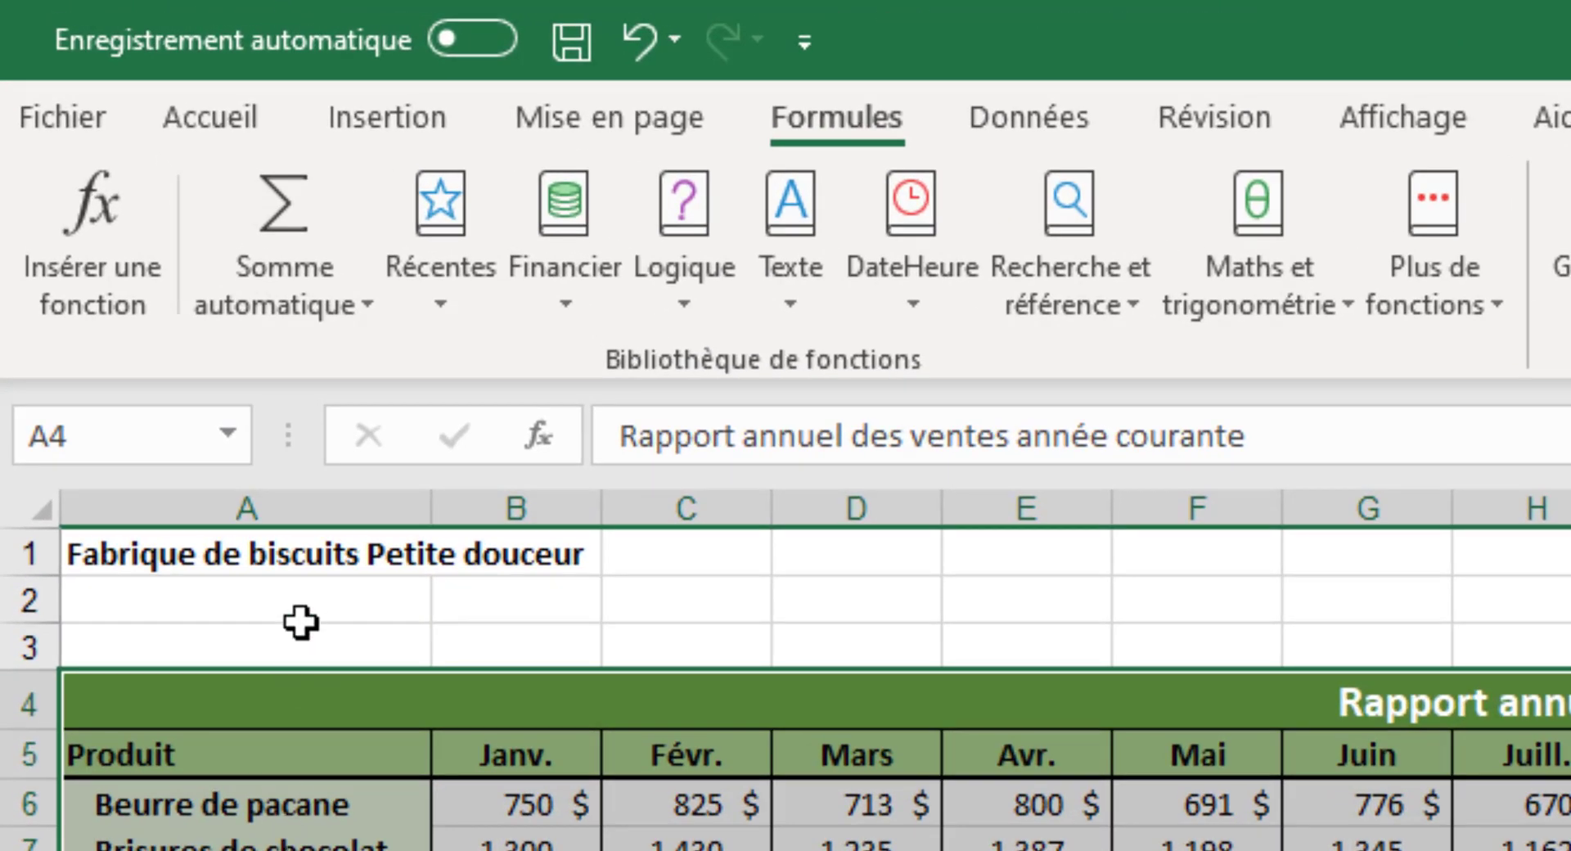
left_click(67, 436)
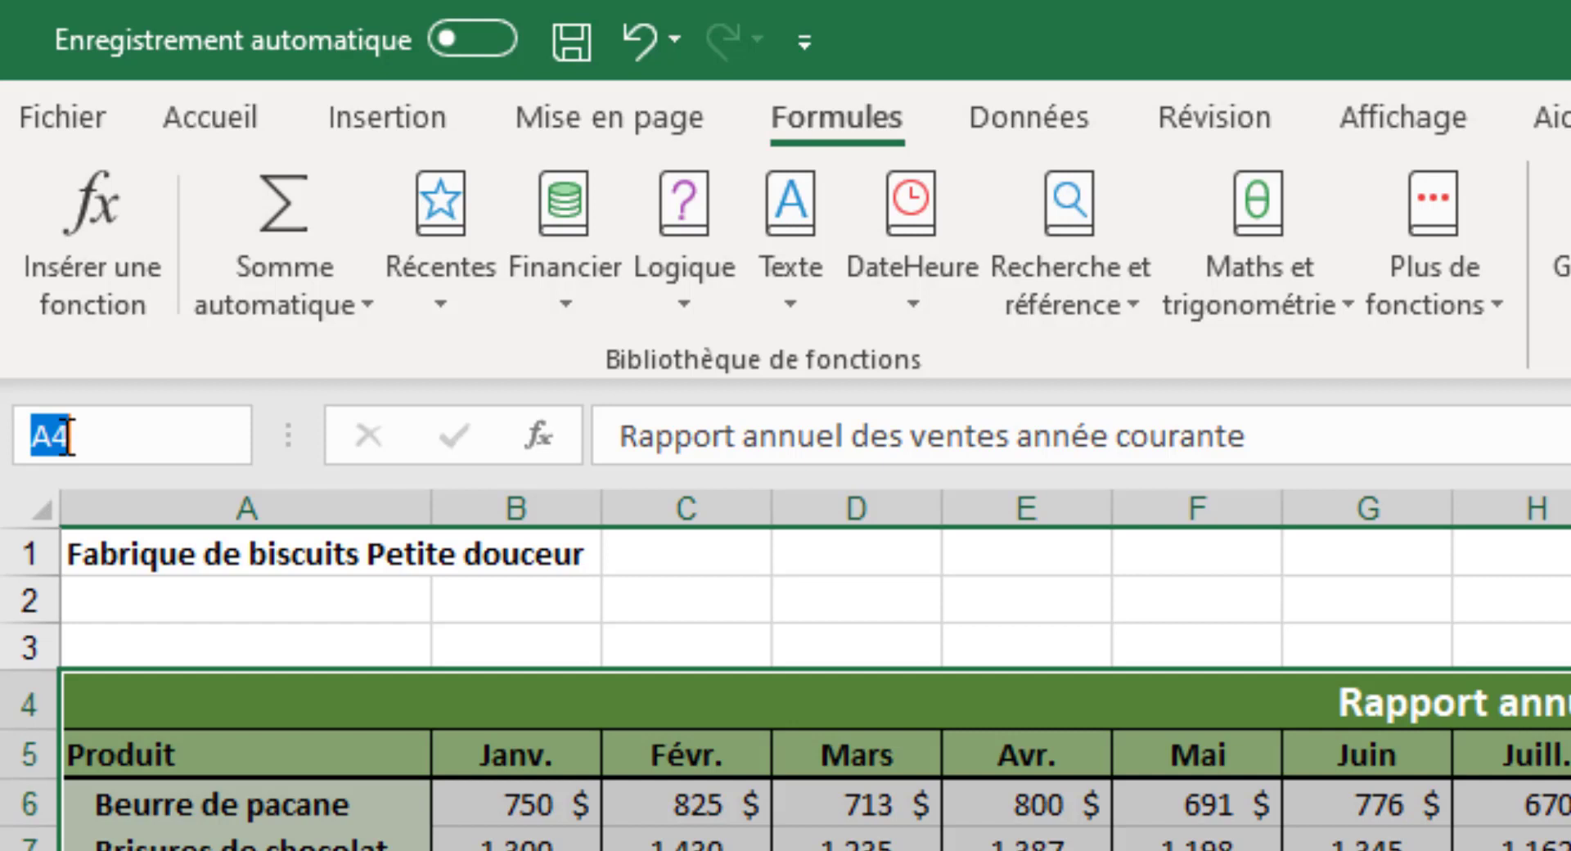
type("ventesCo")
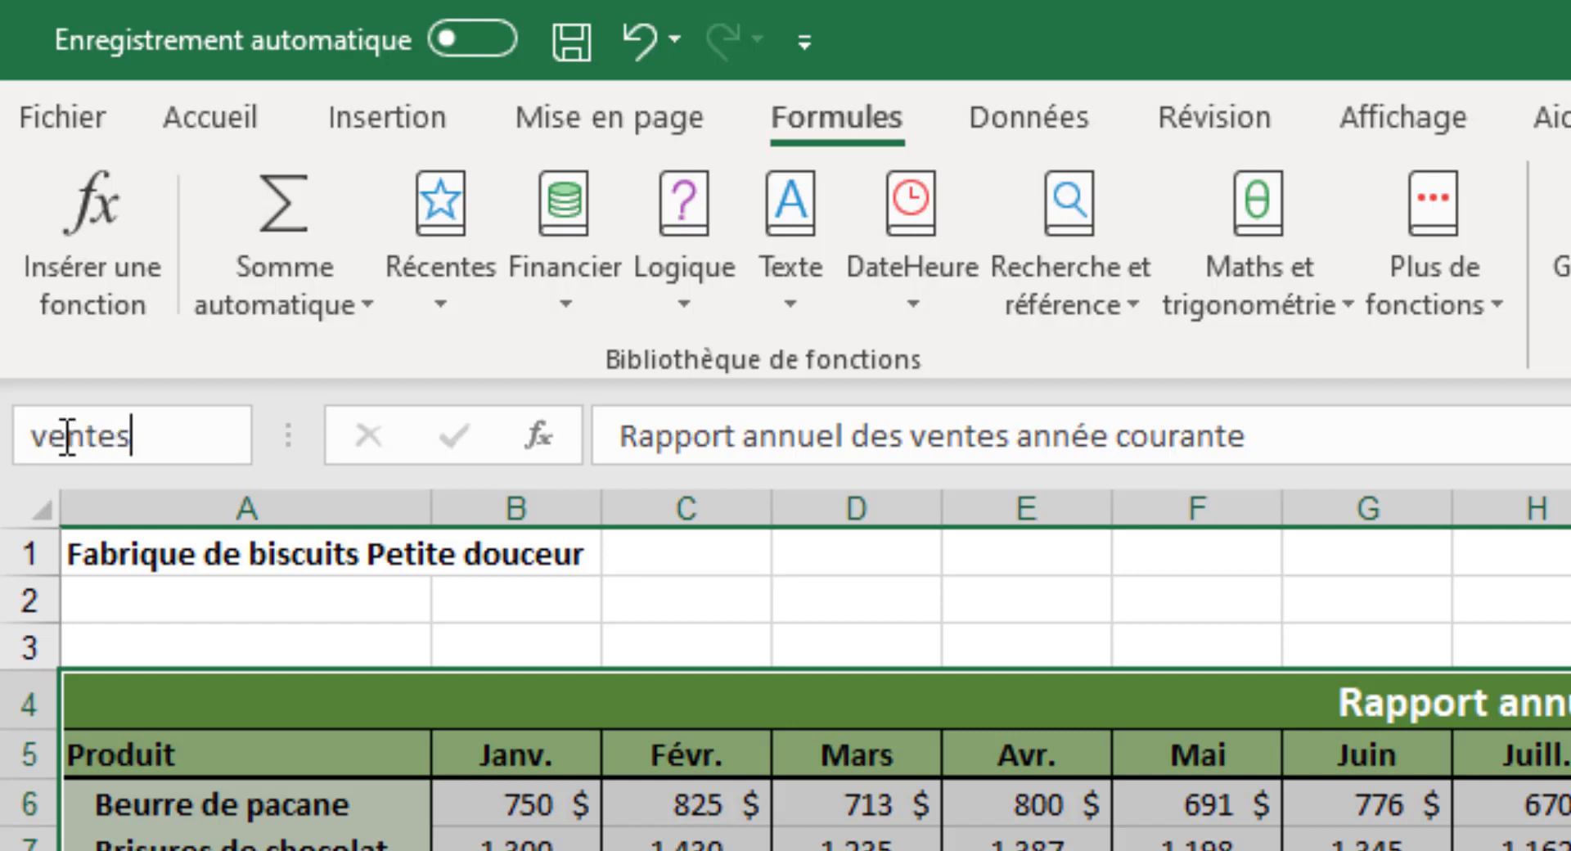
type("urantes")
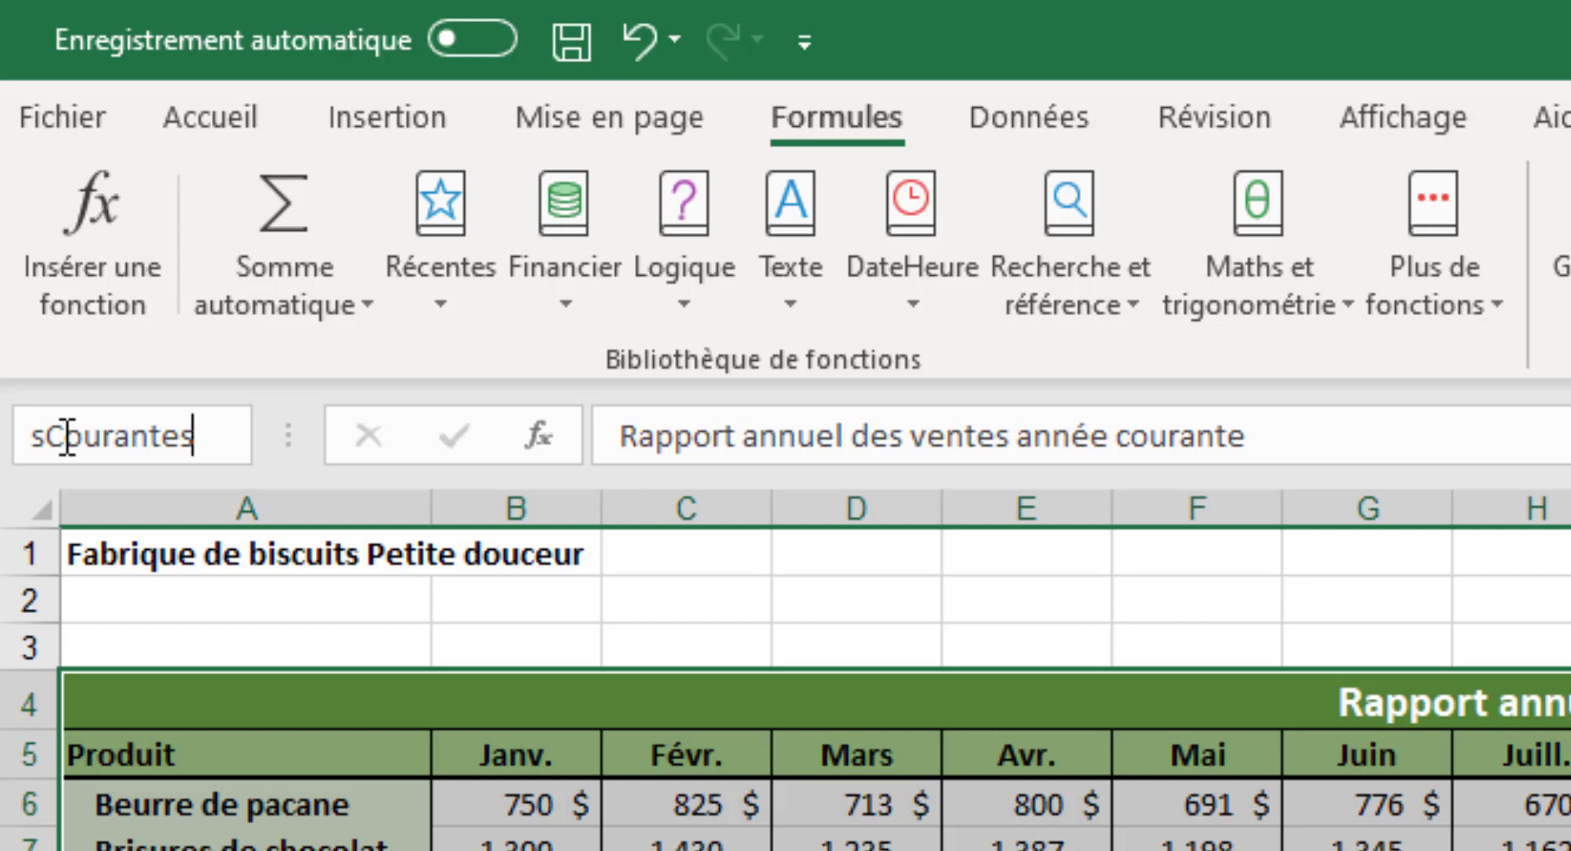
key("Return")
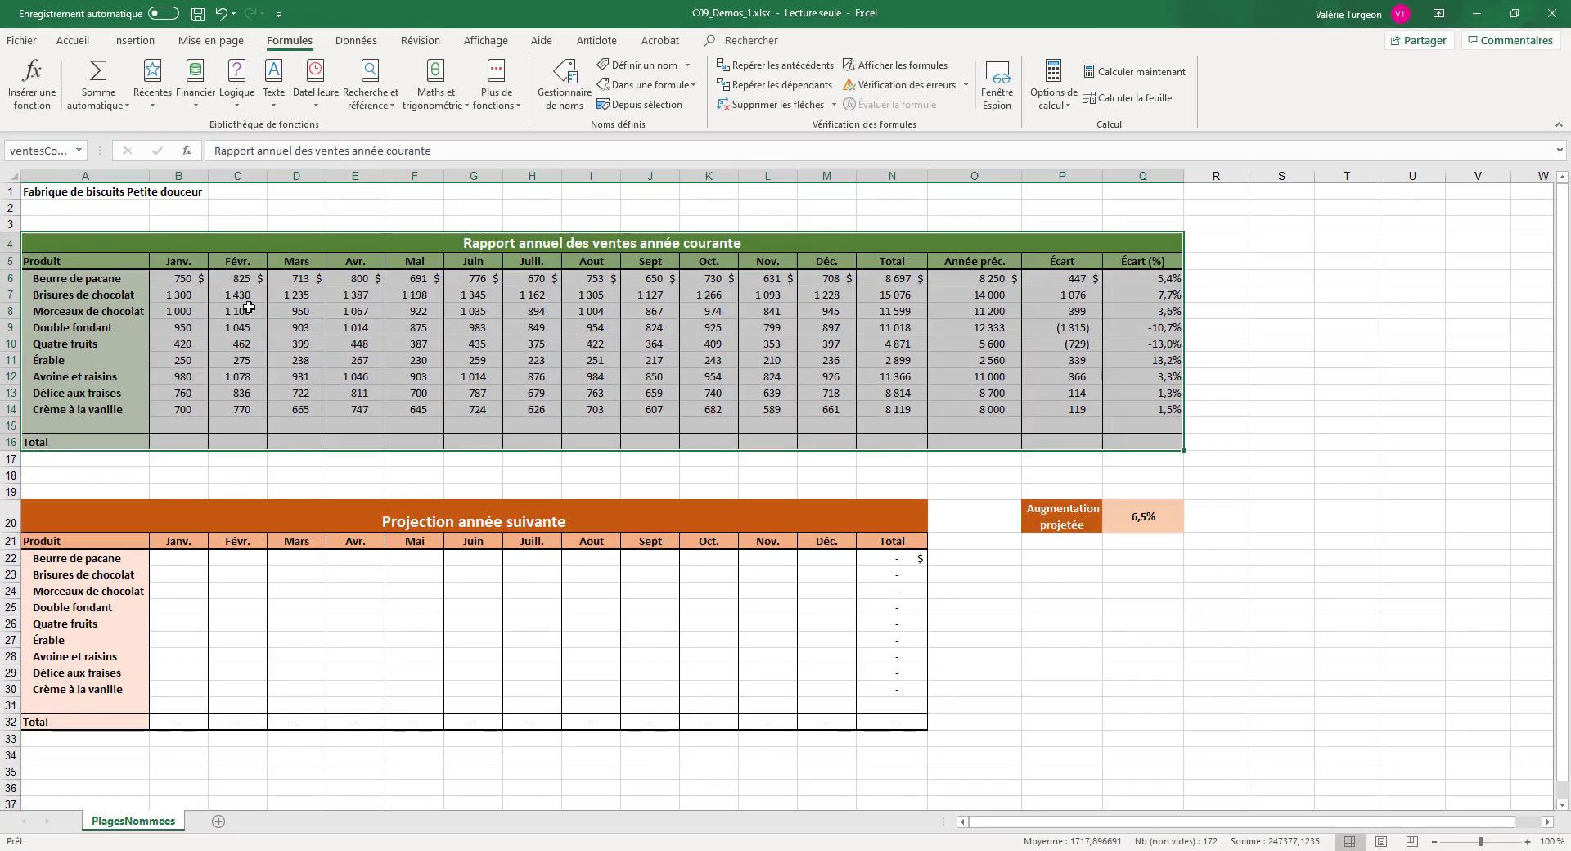
left_click(387, 473)
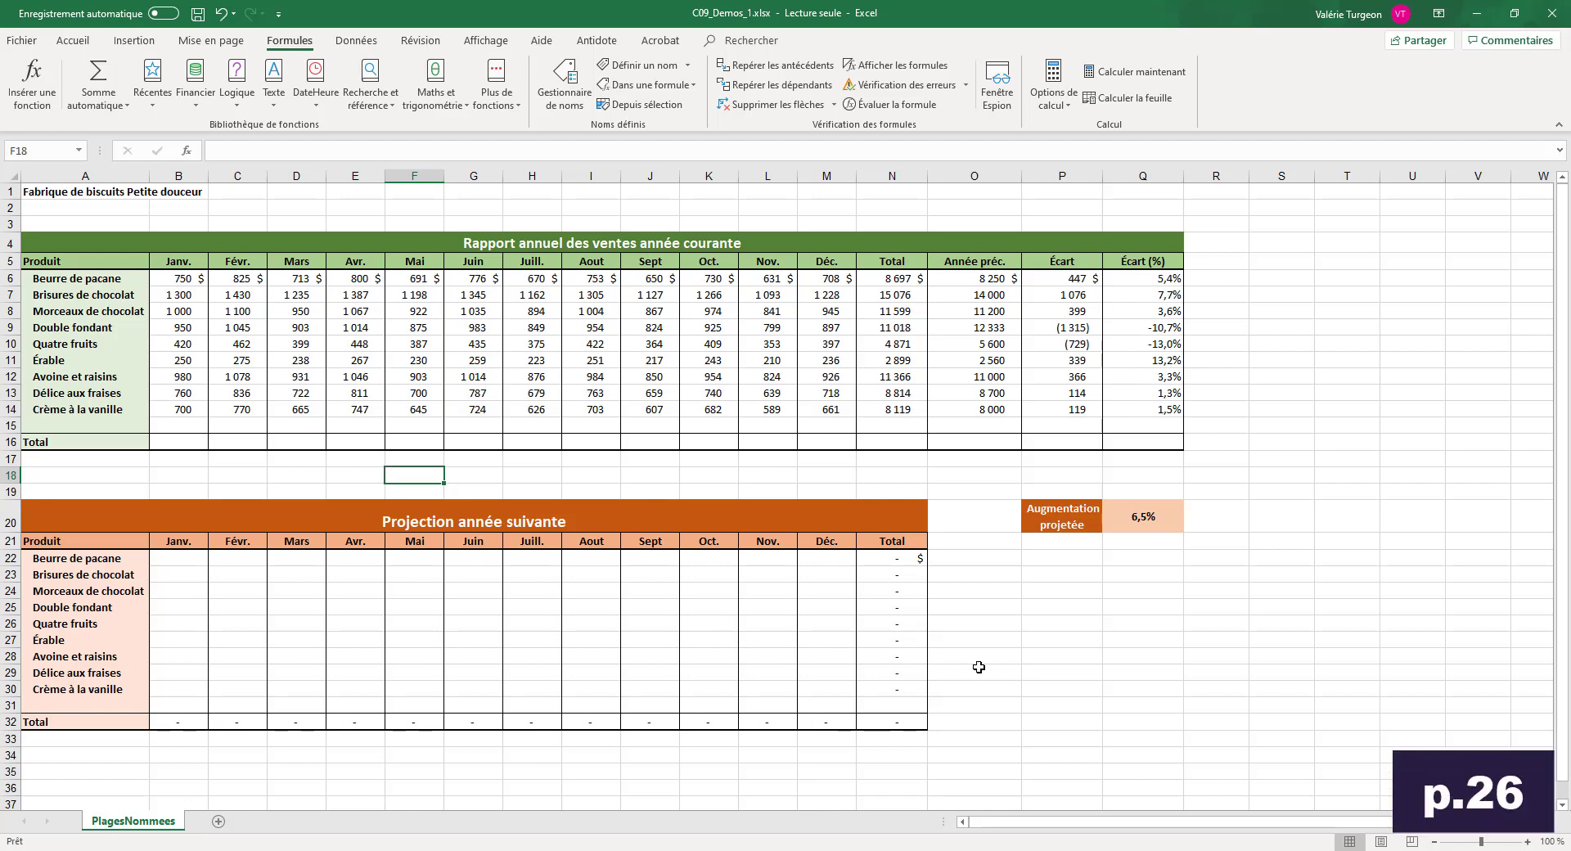
From the empty cell M135 far below the tables, go to the named cell AugProjetee.
scroll(1005, 687, "down", 20)
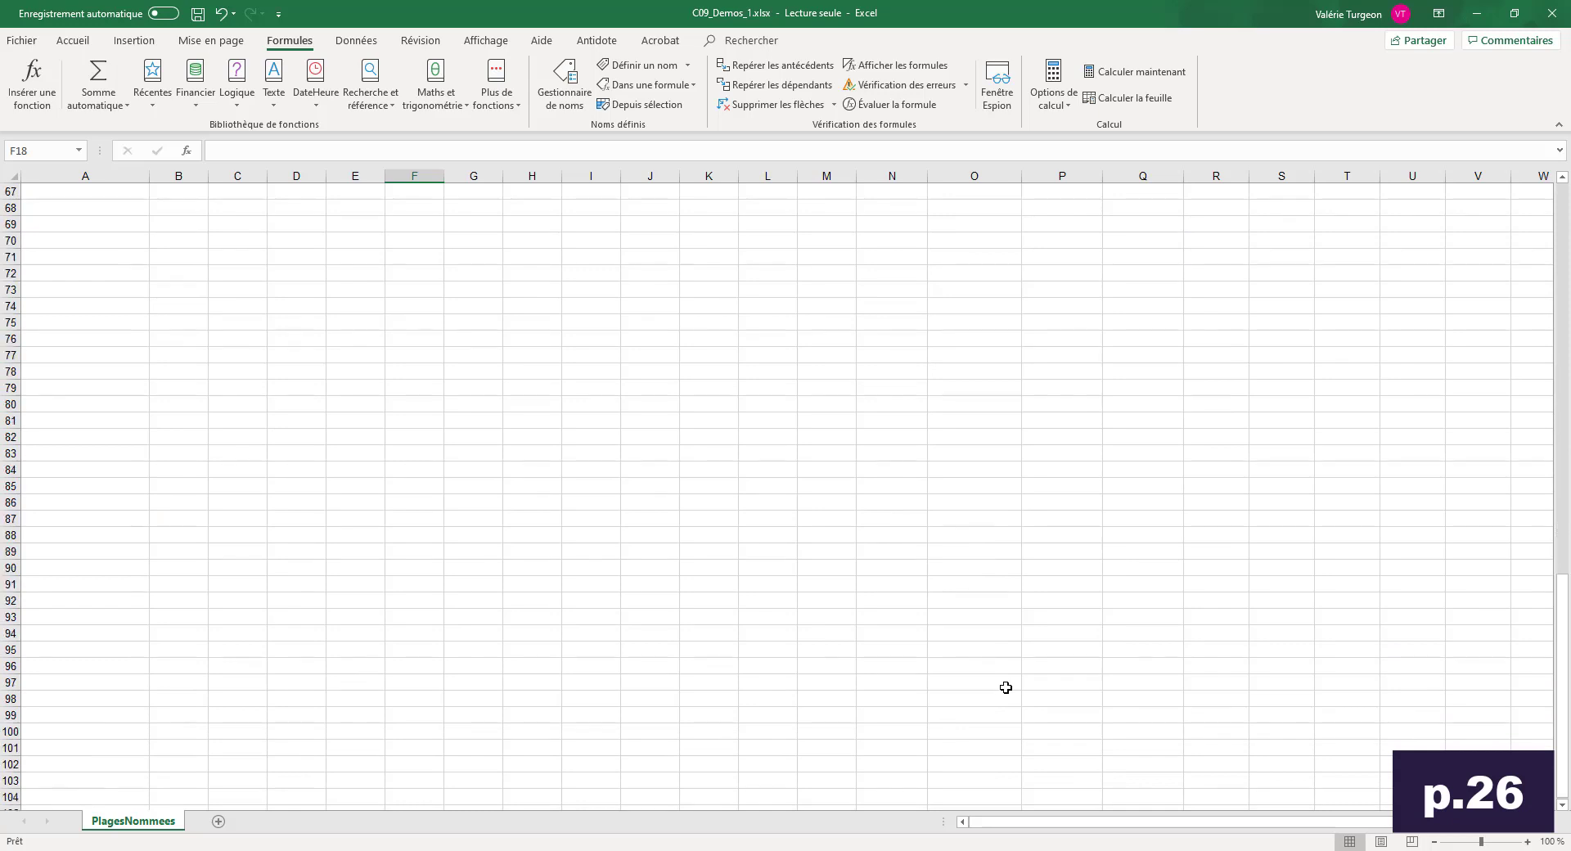
scroll(1006, 688, "down", 6)
left_click(838, 673)
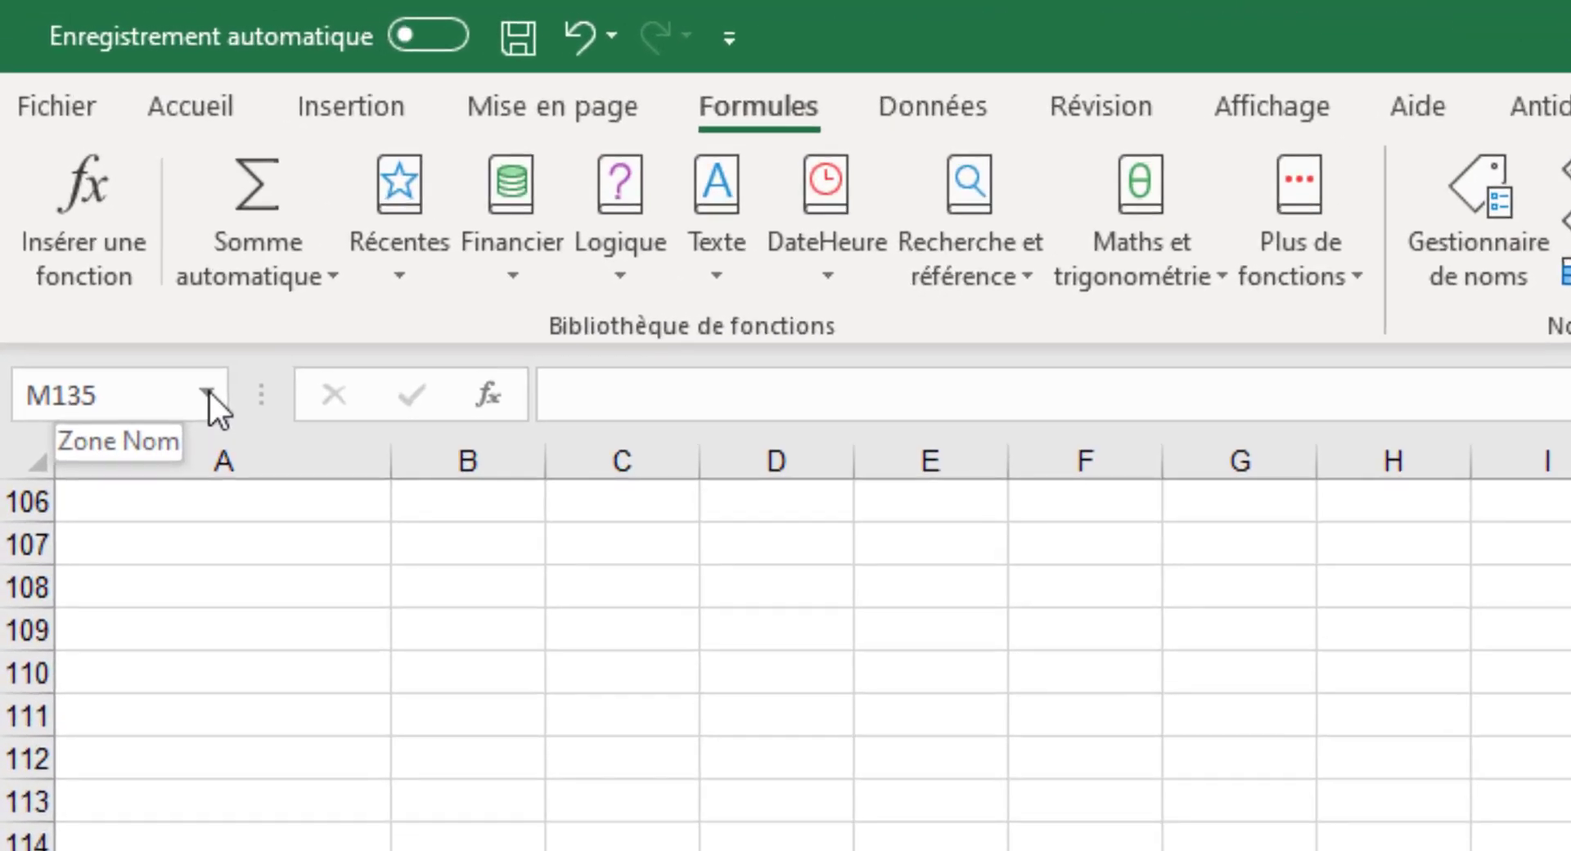
left_click(209, 393)
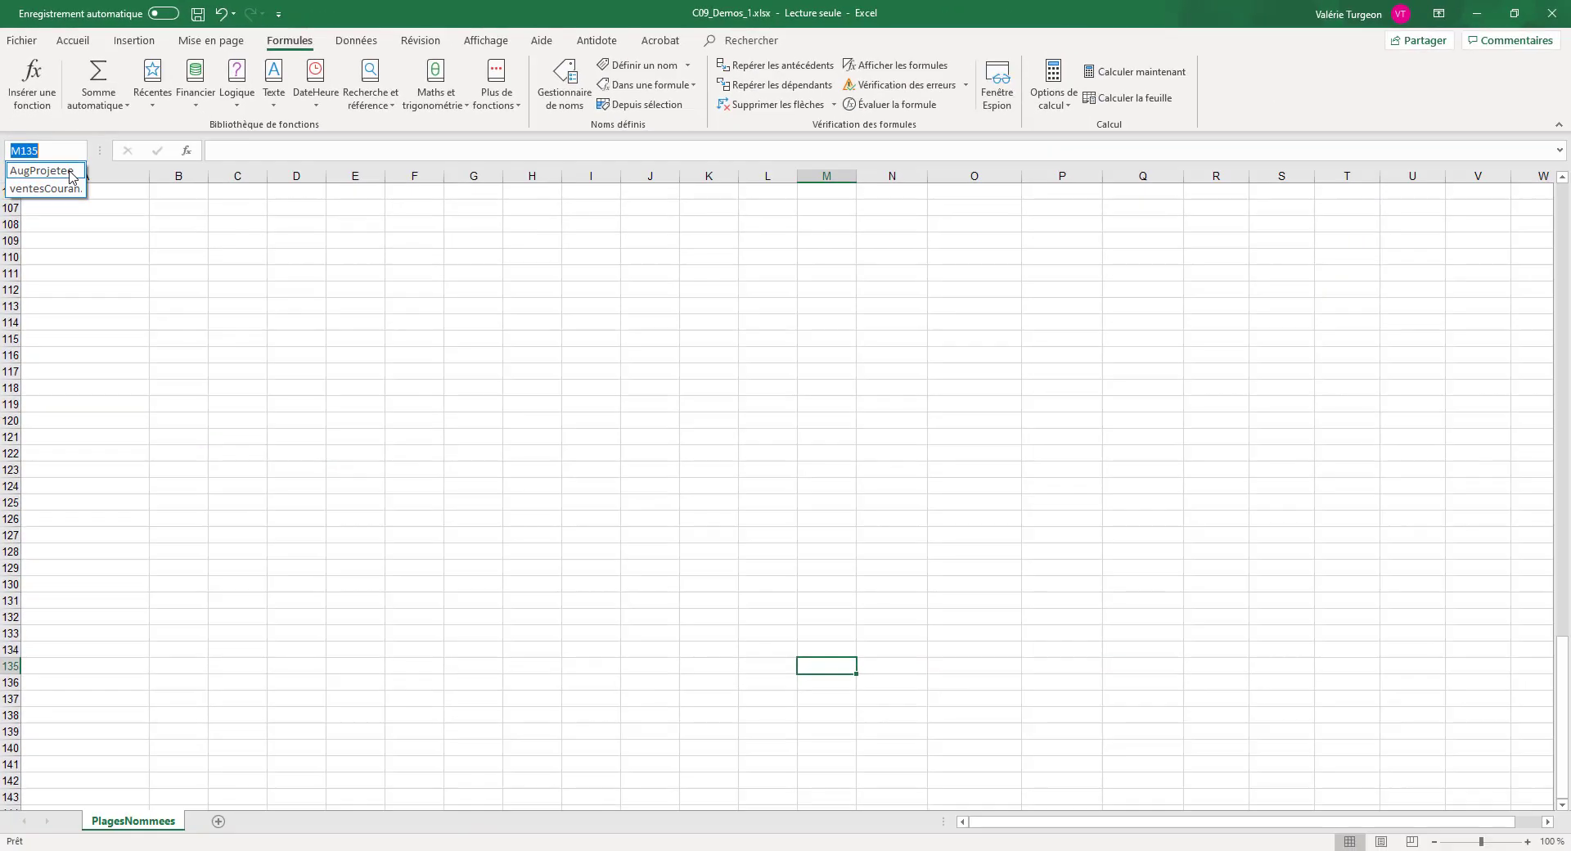
left_click(113, 279)
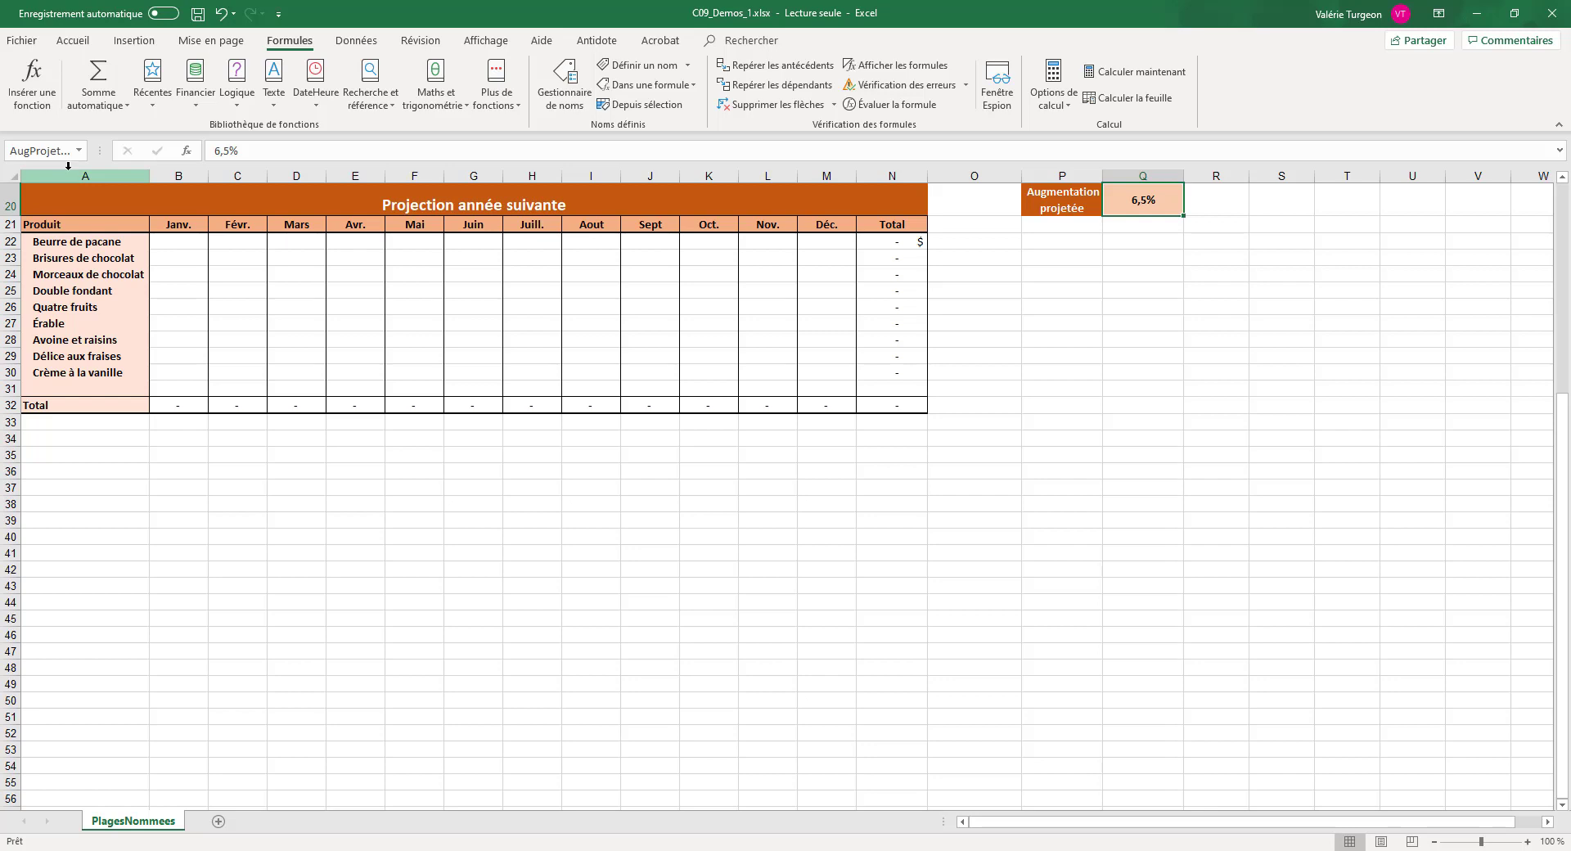
From an empty cell below the projection table, go to the named range ventesCourantes.
left_click(861, 664)
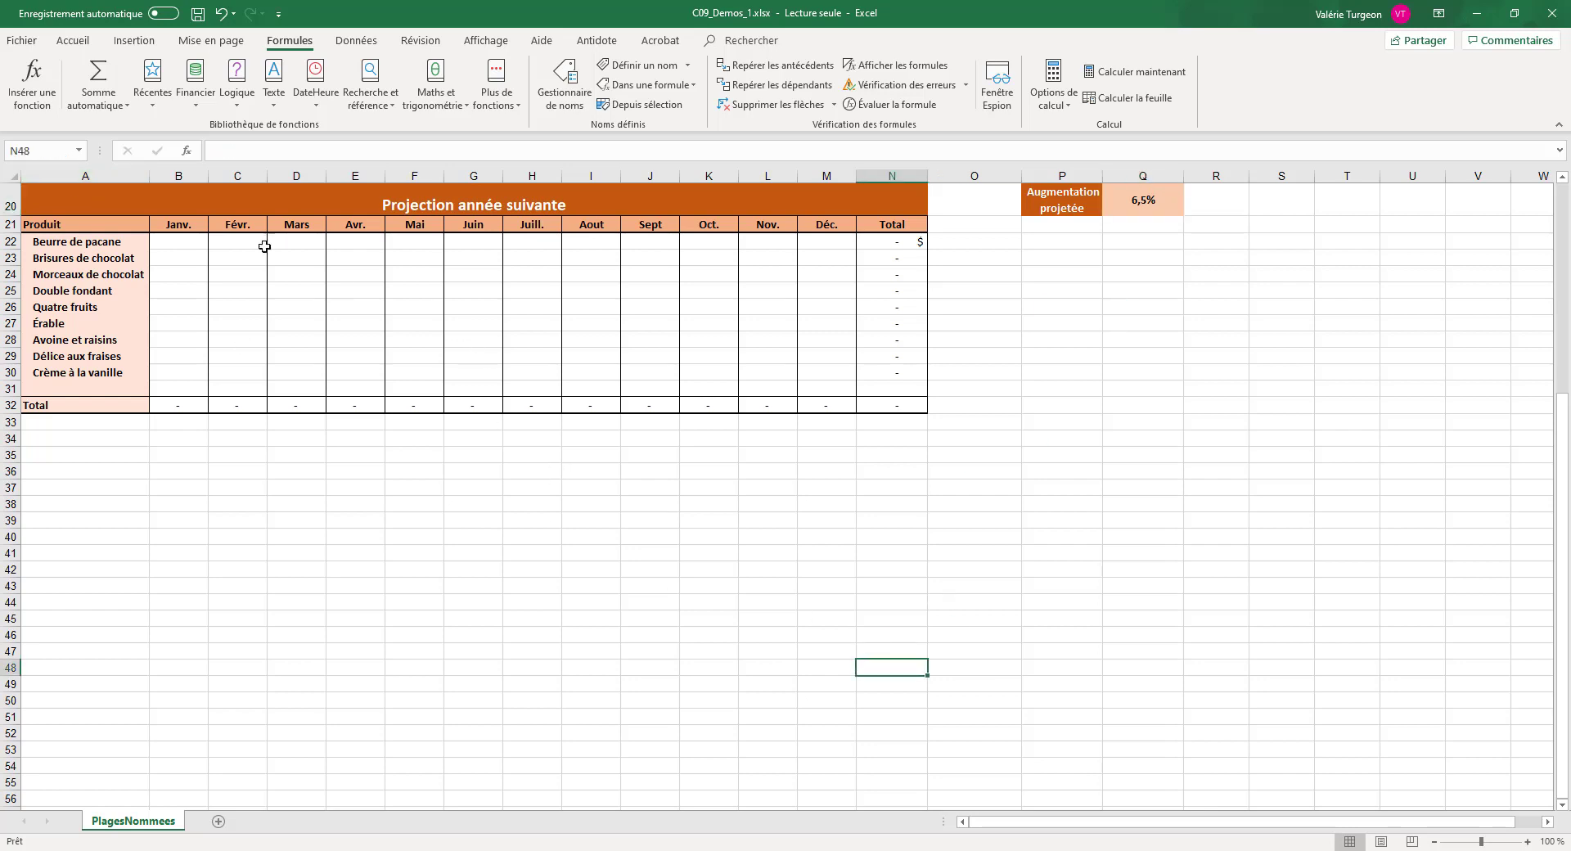
left_click(80, 151)
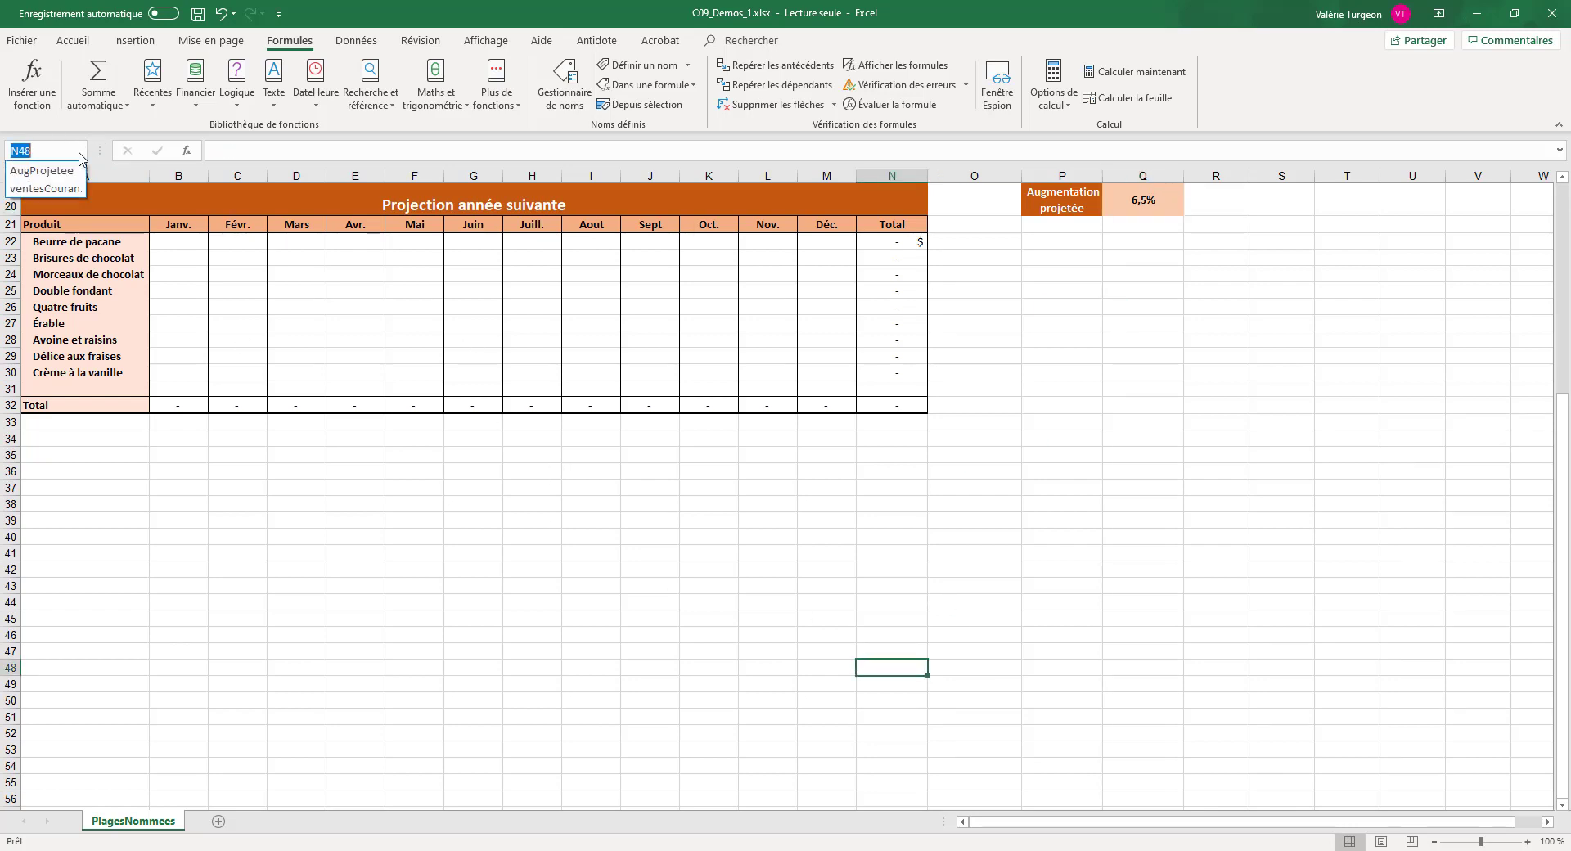
left_click(56, 191)
scroll(56, 191, "up", 1)
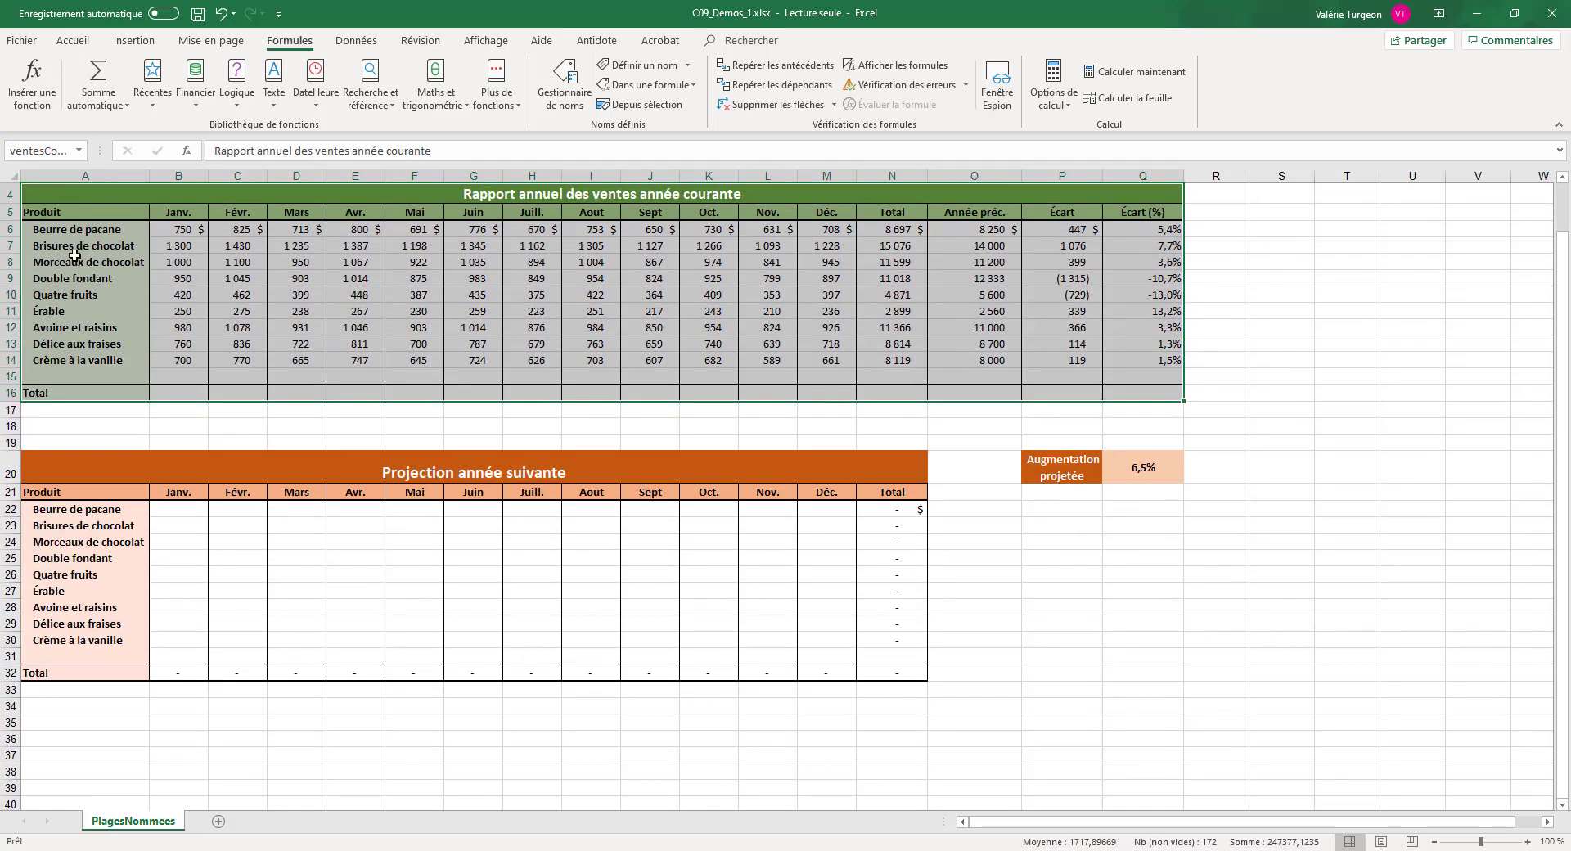
left_click(248, 424)
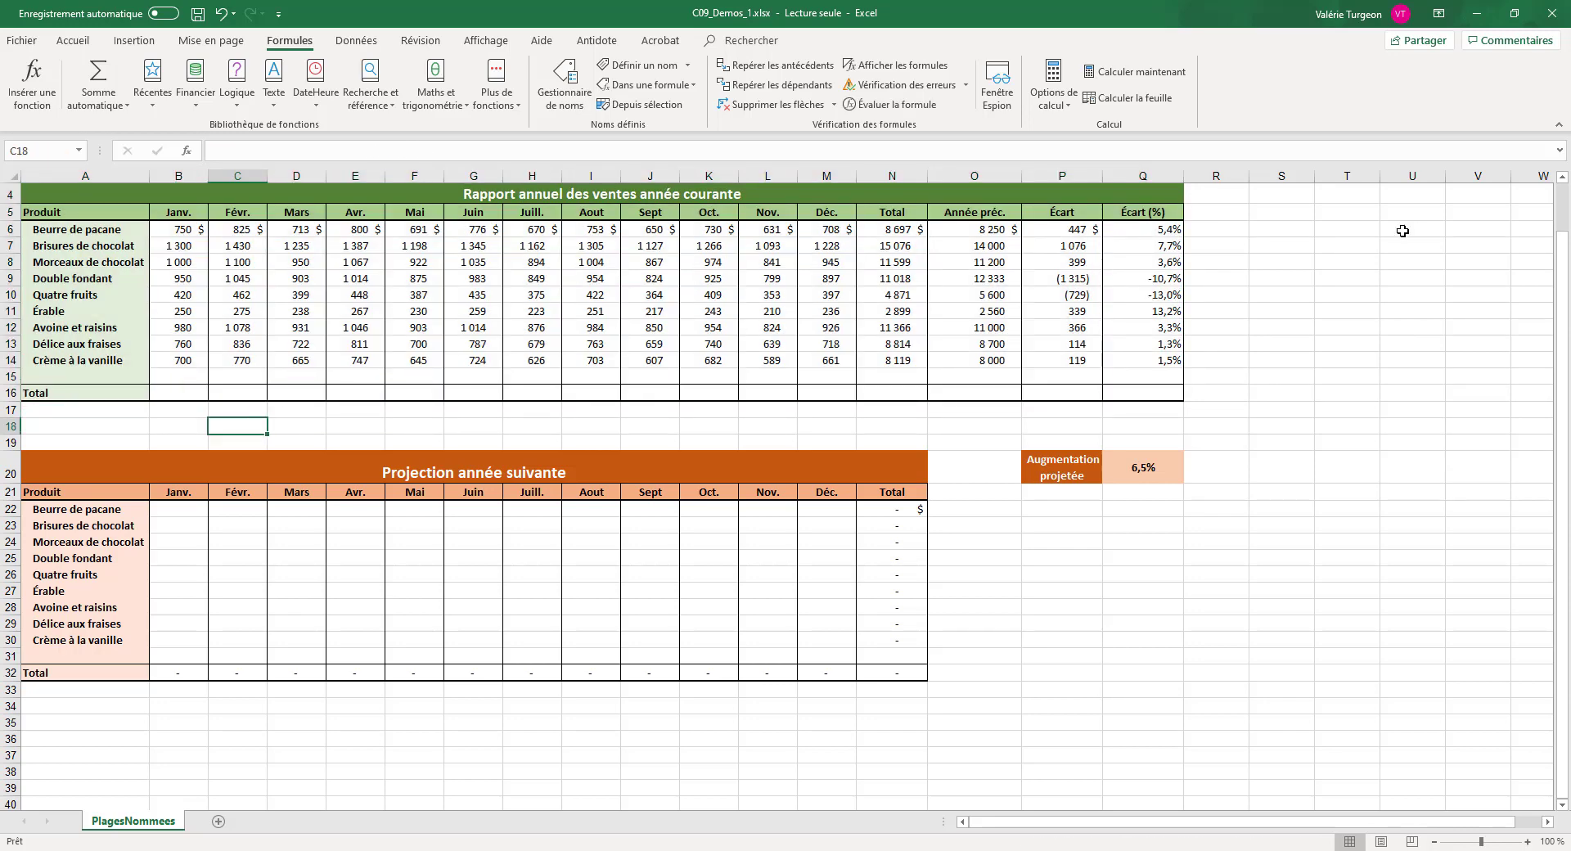
left_click(1551, 13)
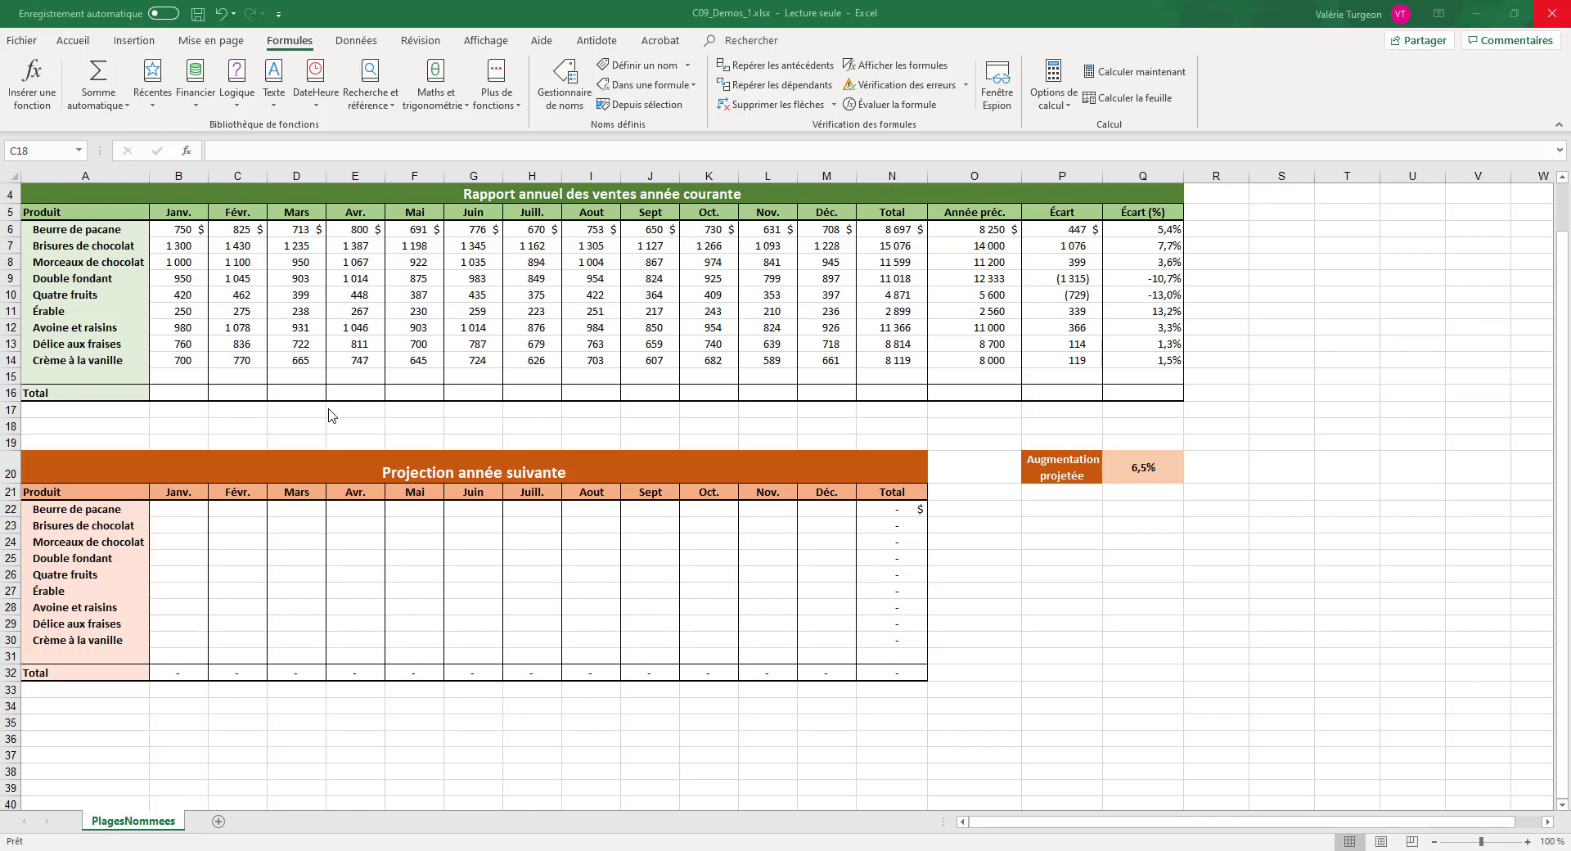
left_click(56, 472)
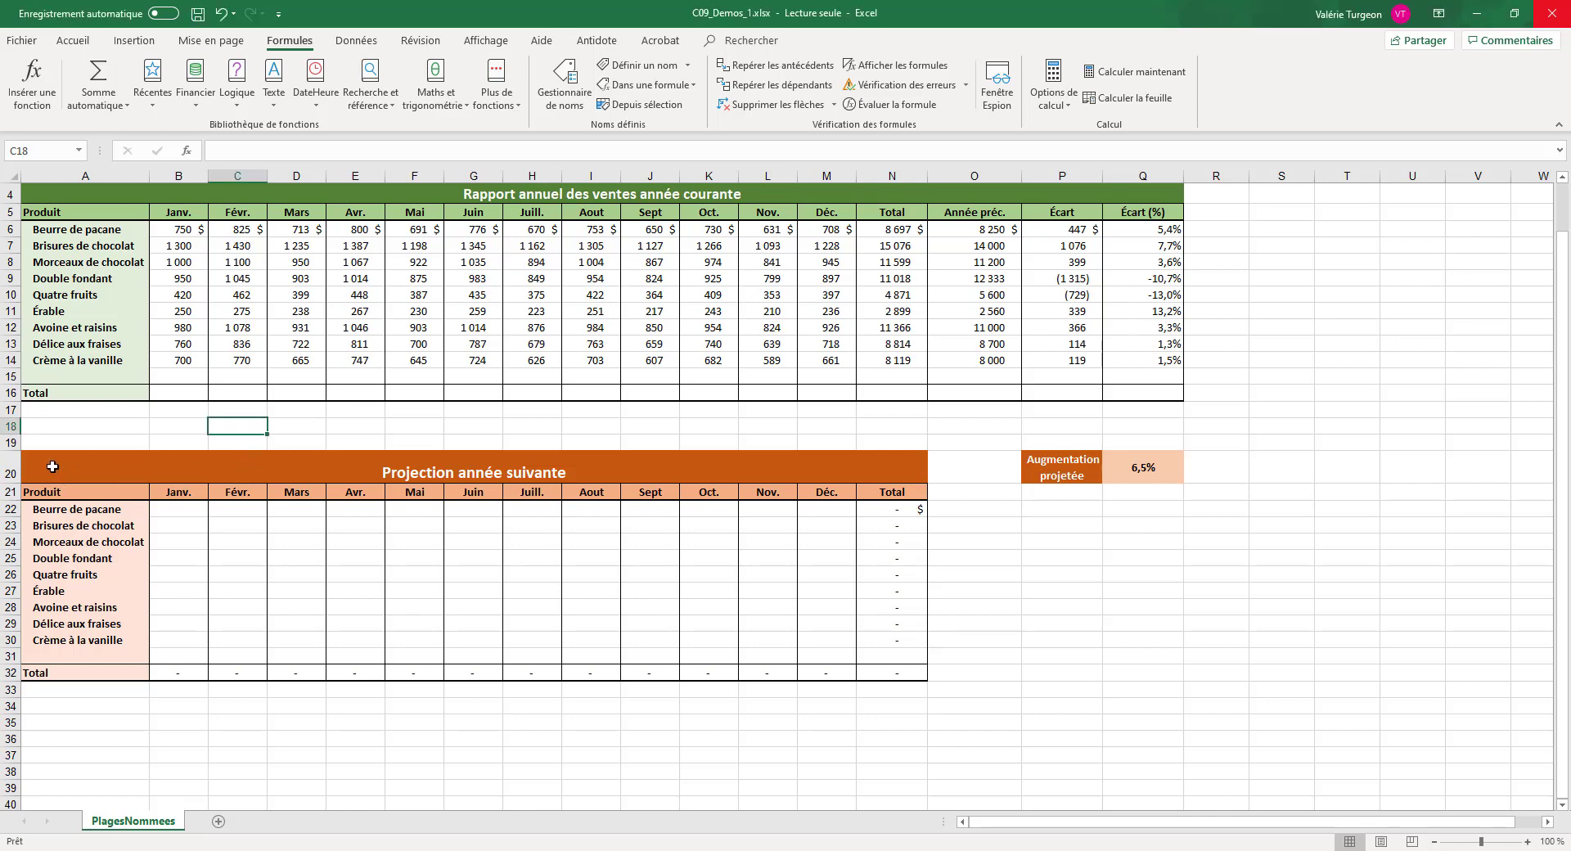
Define the name VentesSuivante for the next-year projection table A20:N32, with the scope set to Classeur.
left_click_drag(53, 467, 57, 679)
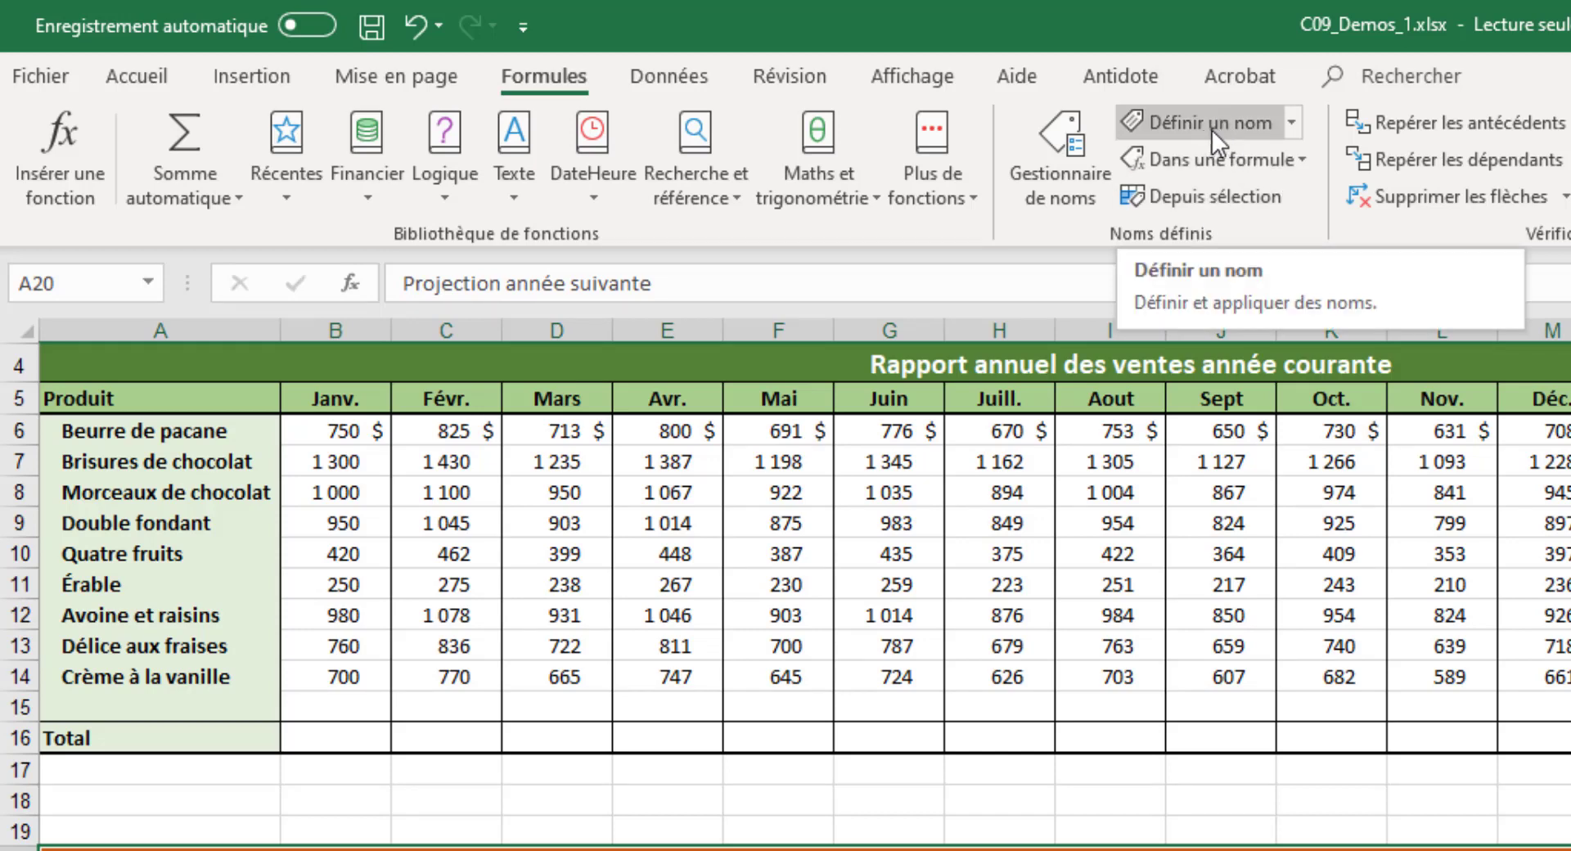
left_click(1295, 122)
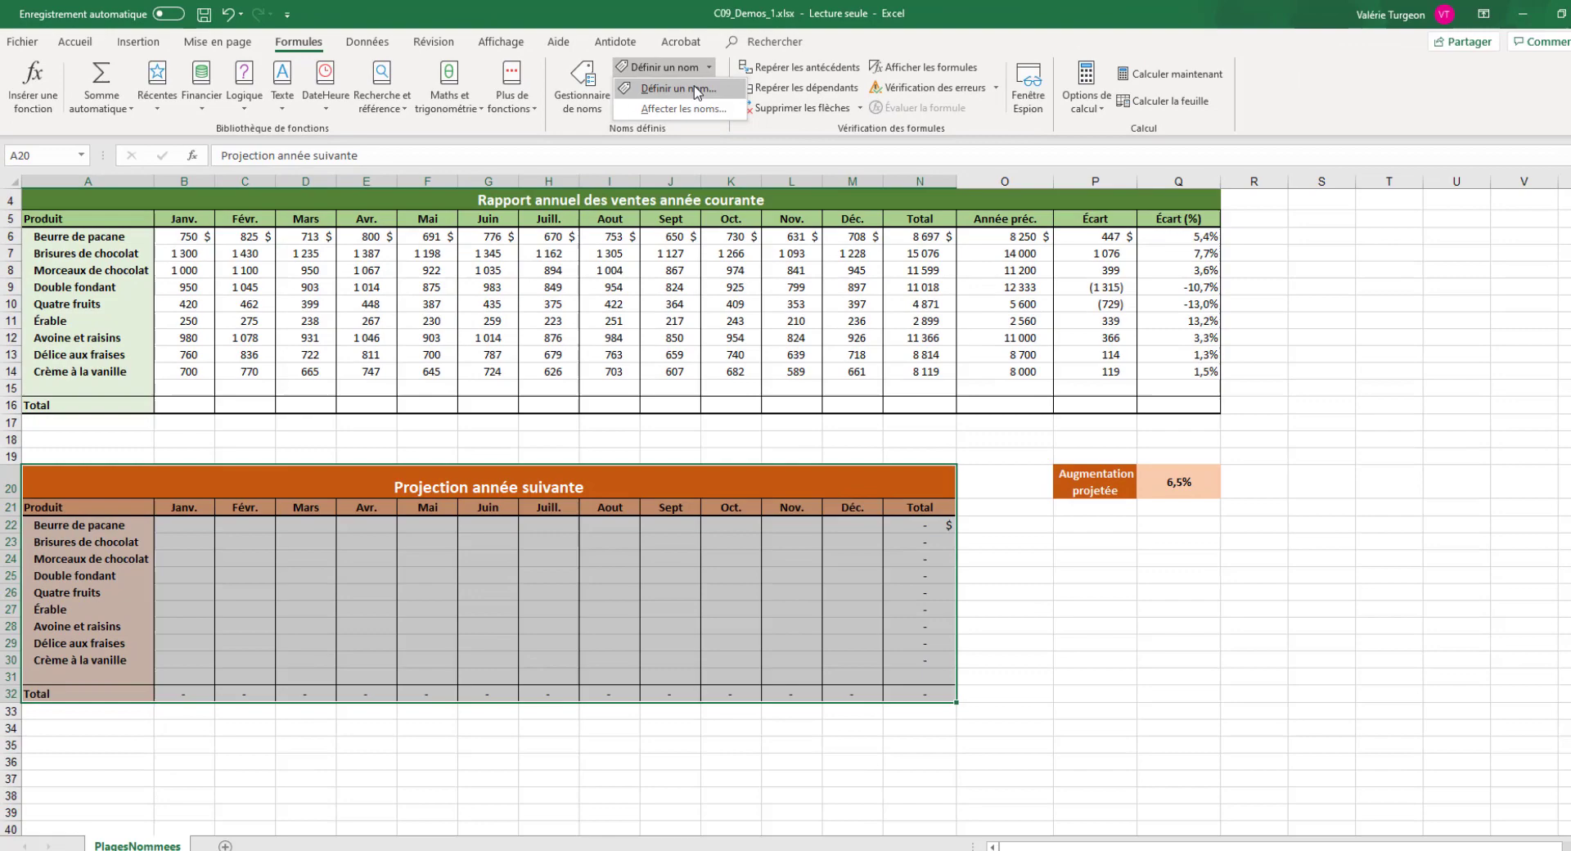
left_click(1104, 140)
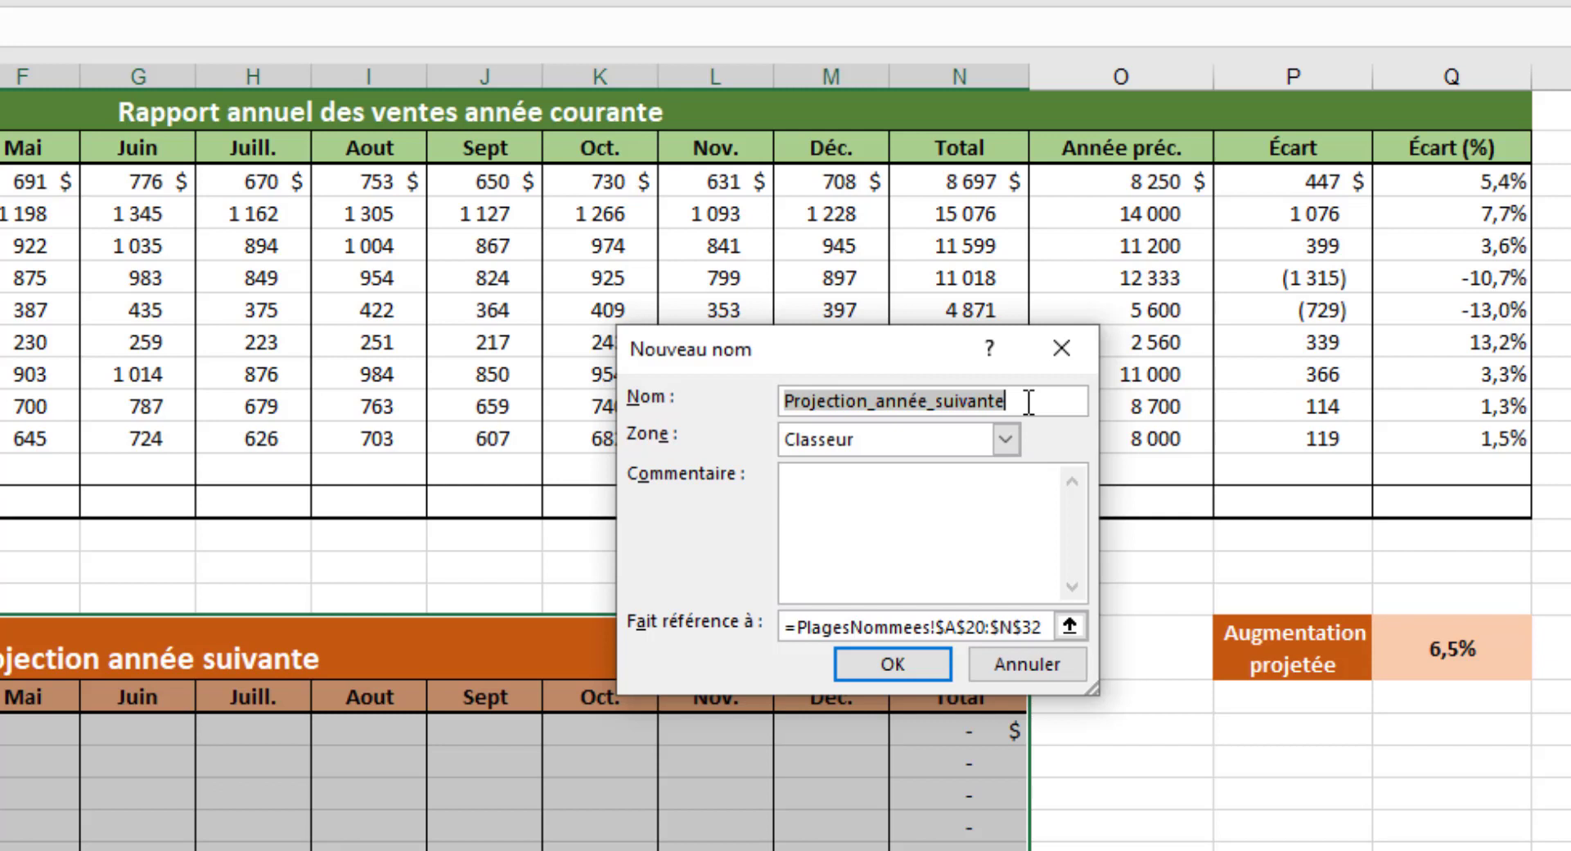
type("Ventes")
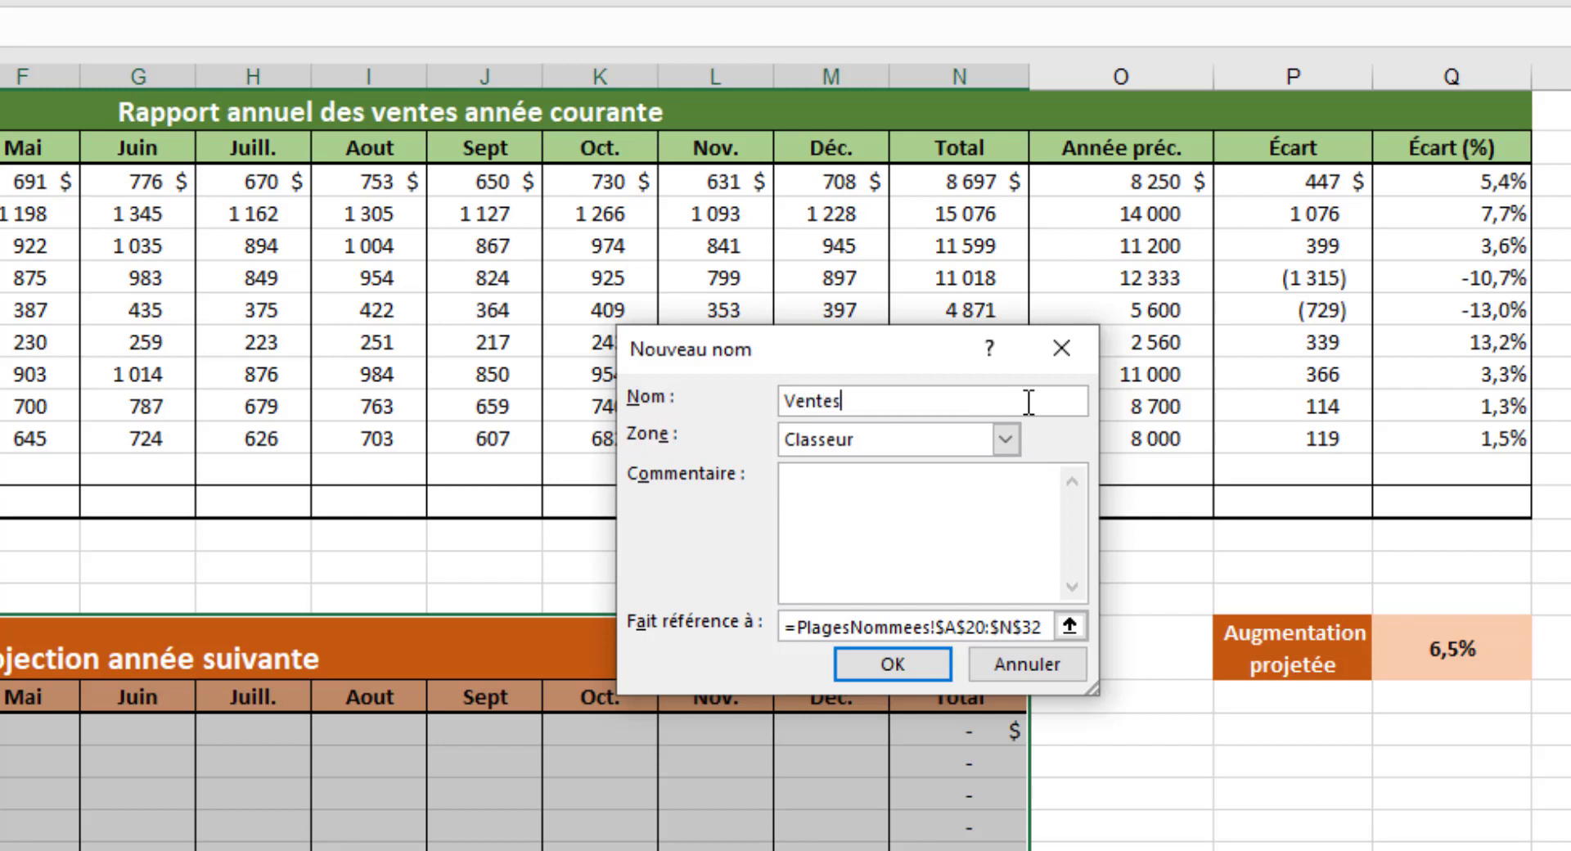
type("Suivantes")
key("BackSpace")
left_click(1014, 439)
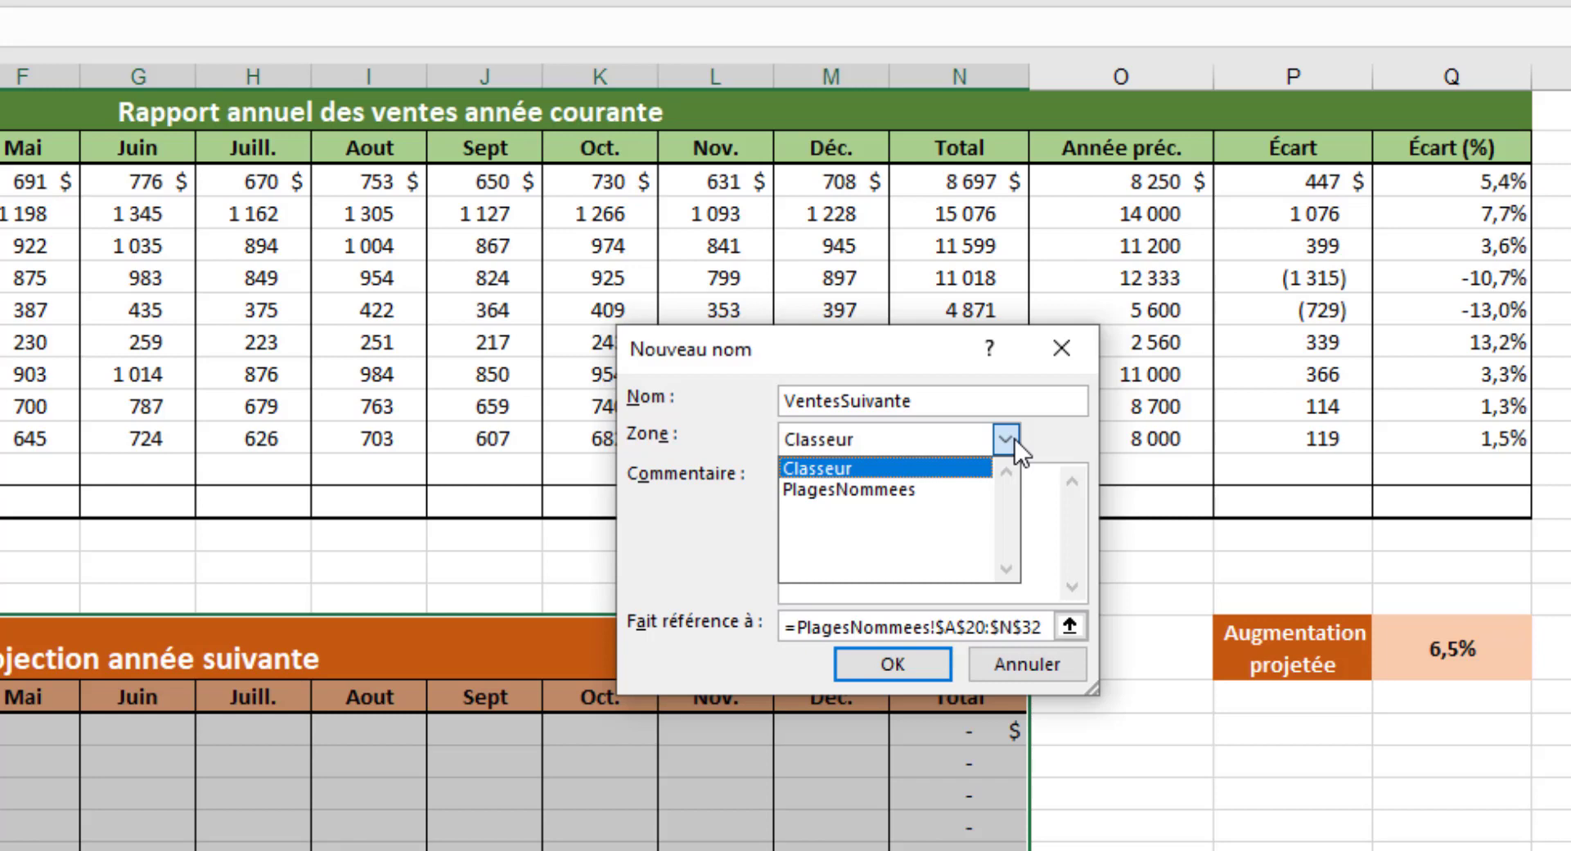
left_click(955, 464)
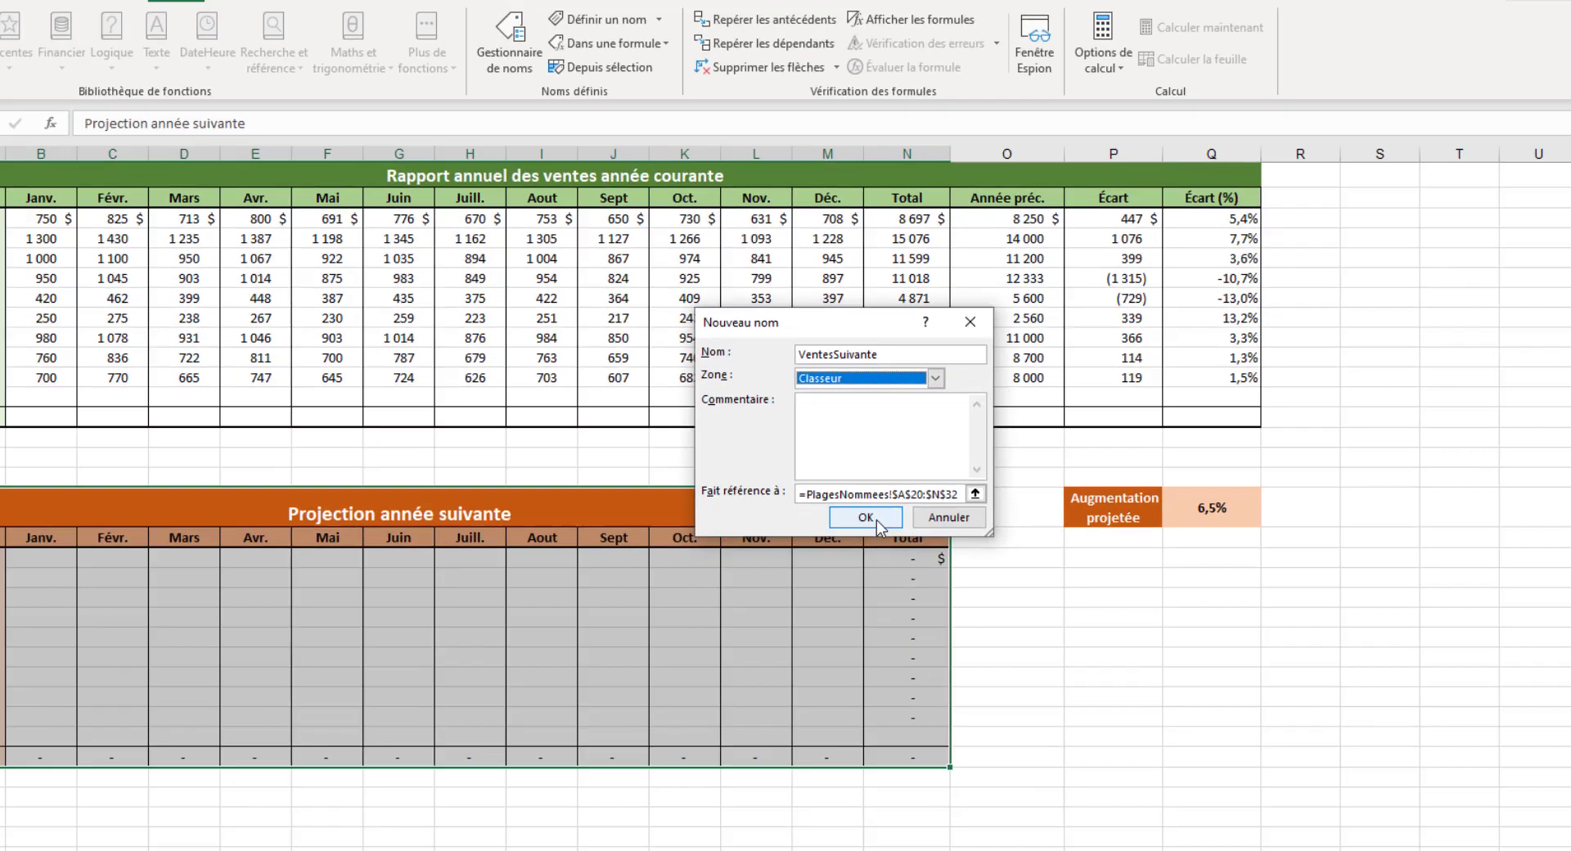
left_click(892, 663)
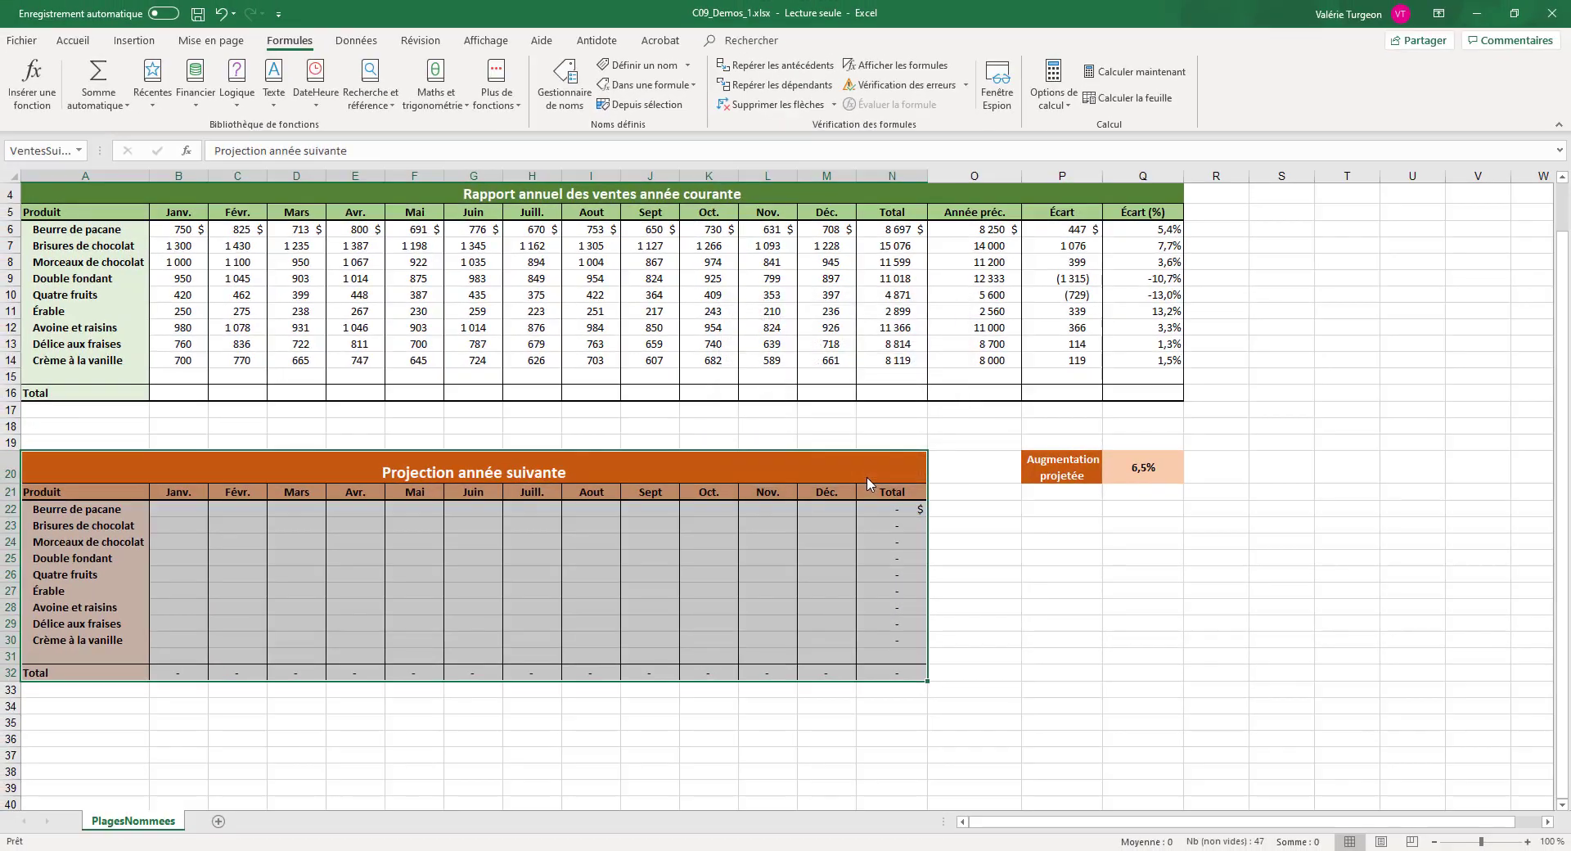
Go to the named range VentesSuivante from an empty cell, and select the projected increase cell Q20.
left_click(1157, 558)
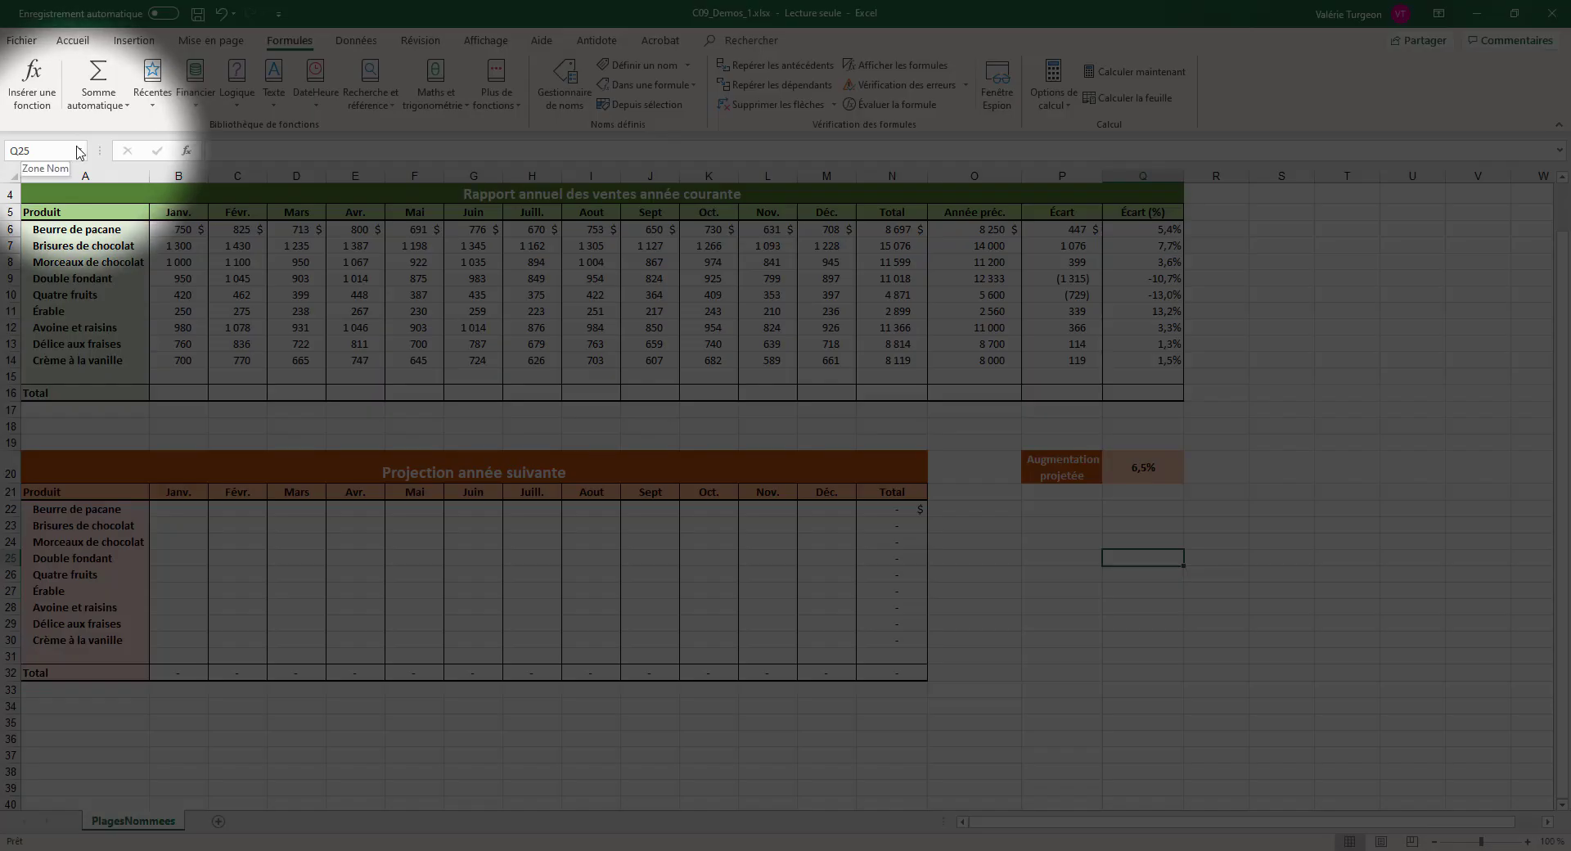
left_click(78, 151)
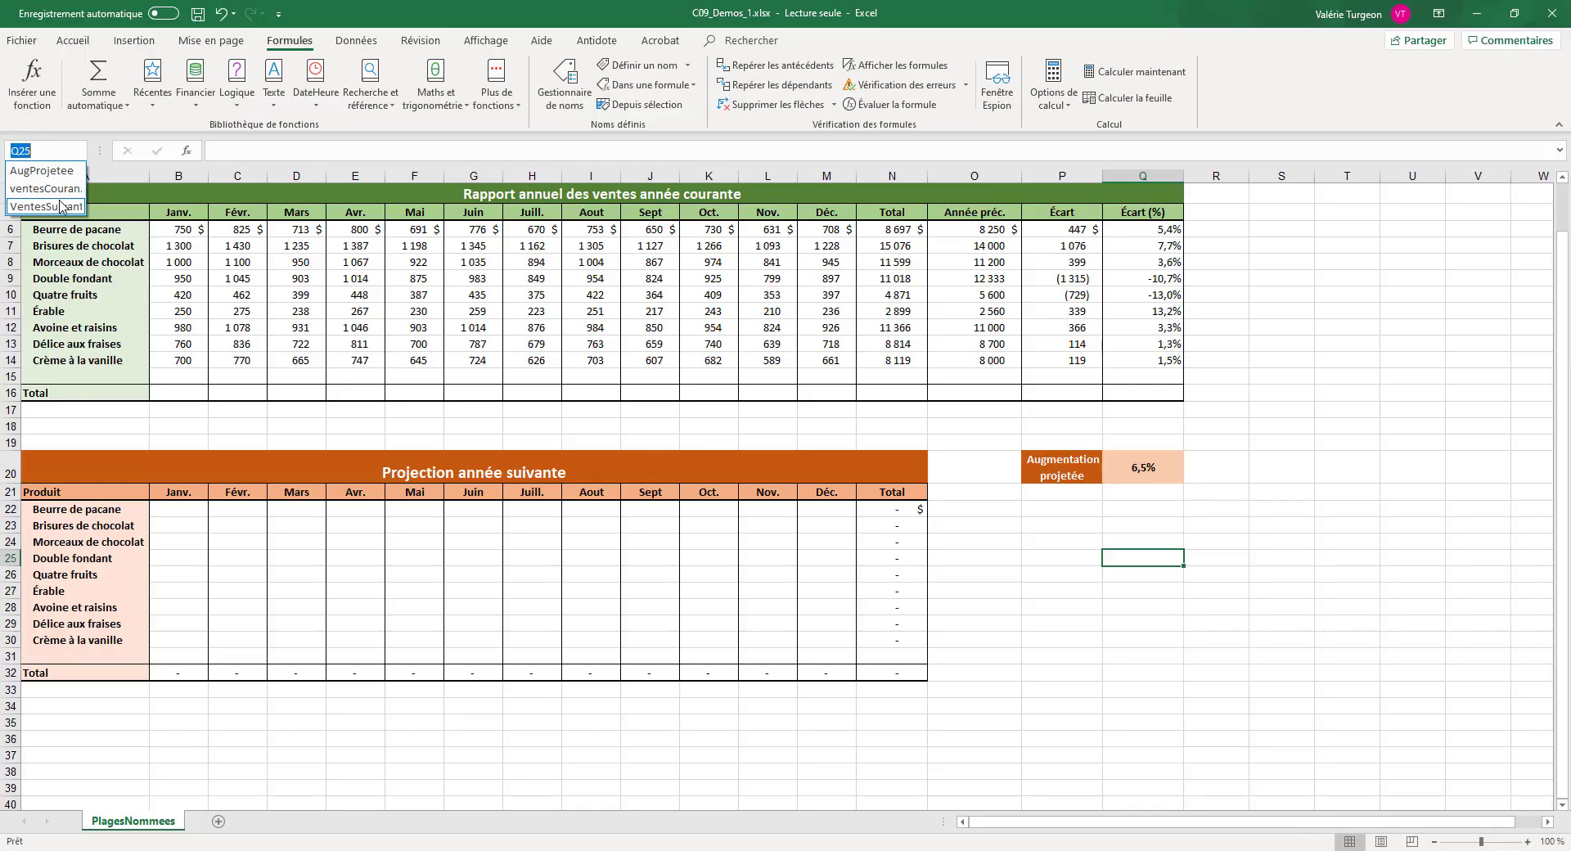
left_click(60, 206)
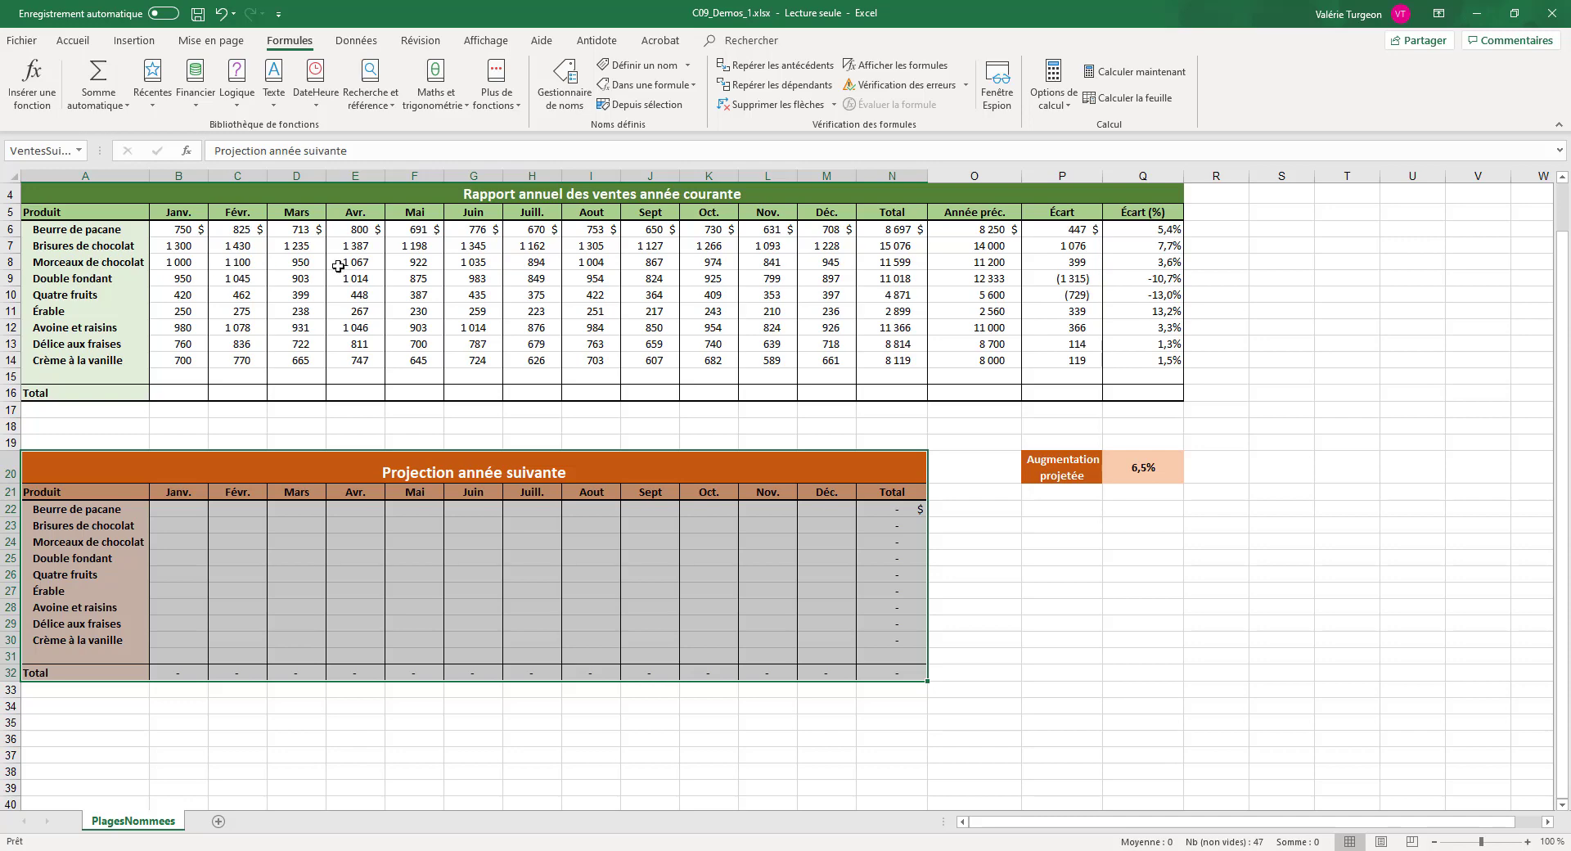
left_click(1123, 469)
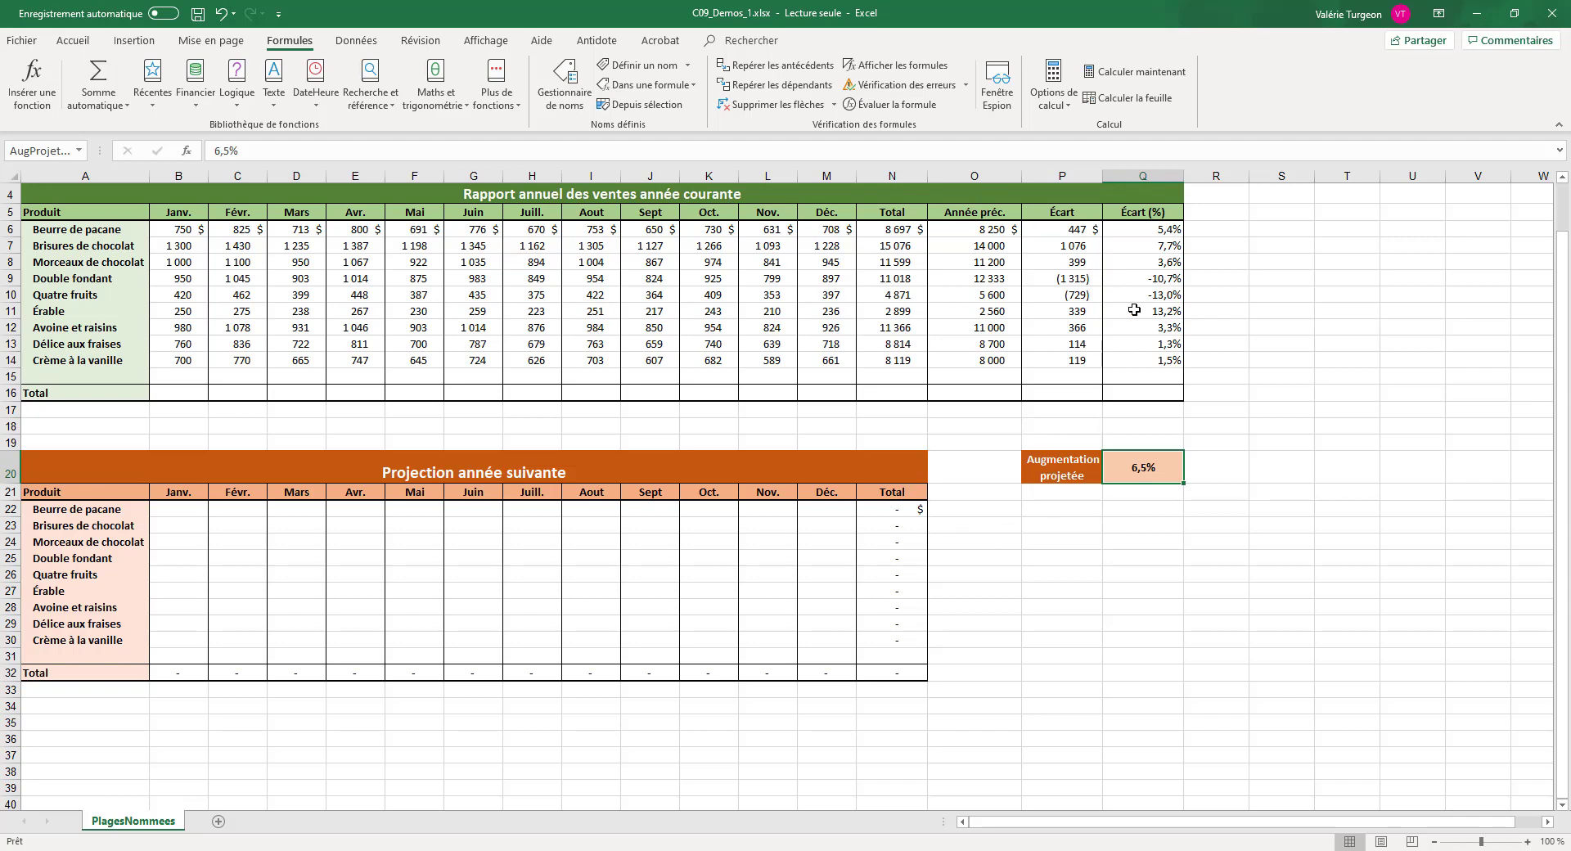
Define the name EcartPC for the Écart (%) values in Q6:Q14, keeping the Classeur scope.
left_click(1134, 224)
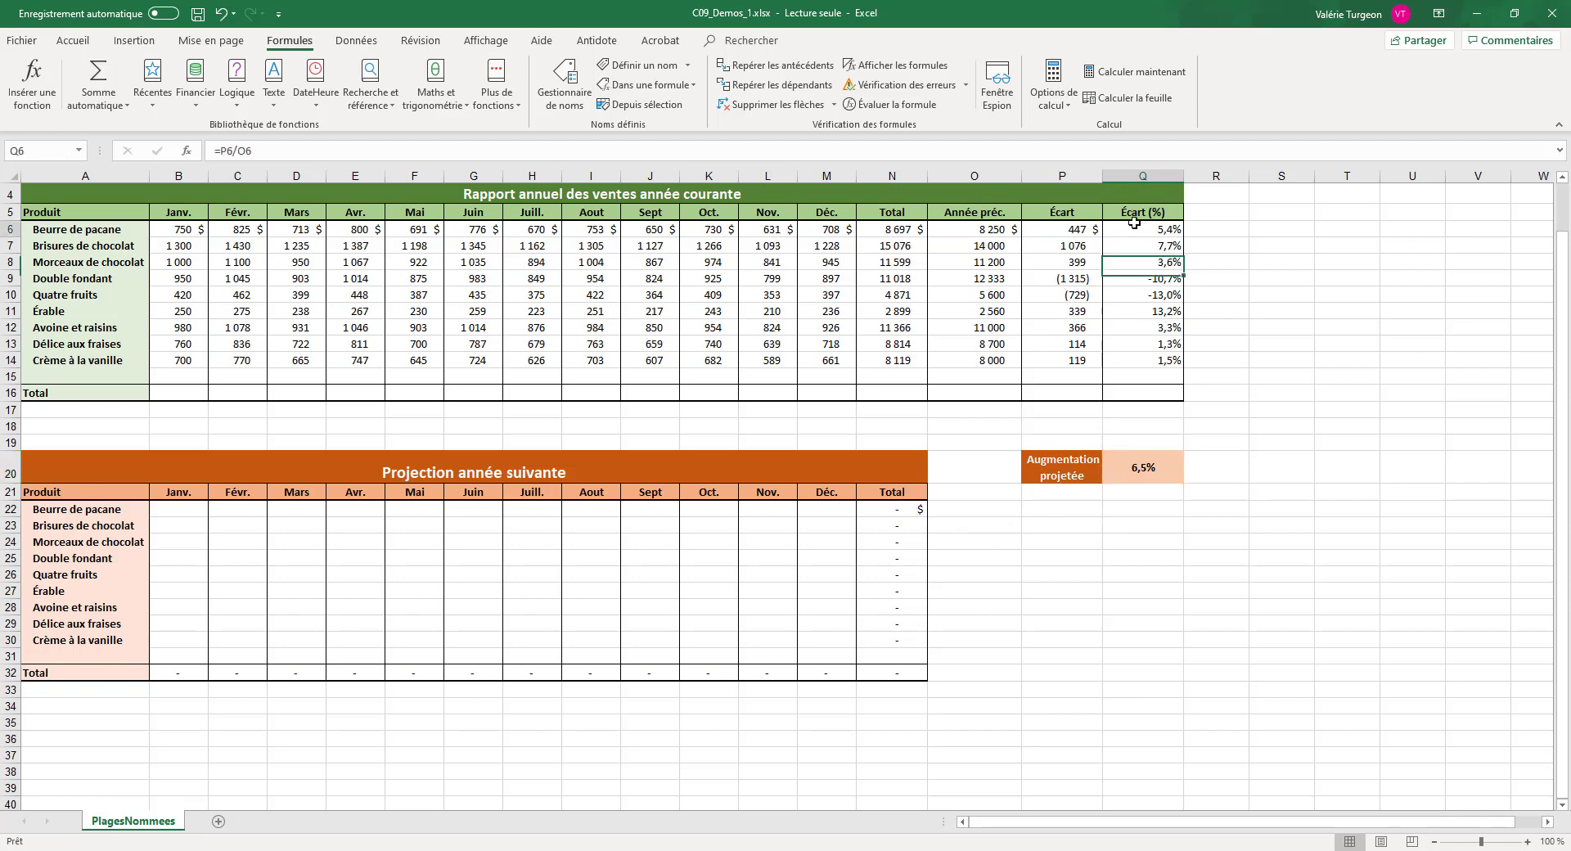
left_click_drag(1134, 222, 1129, 354)
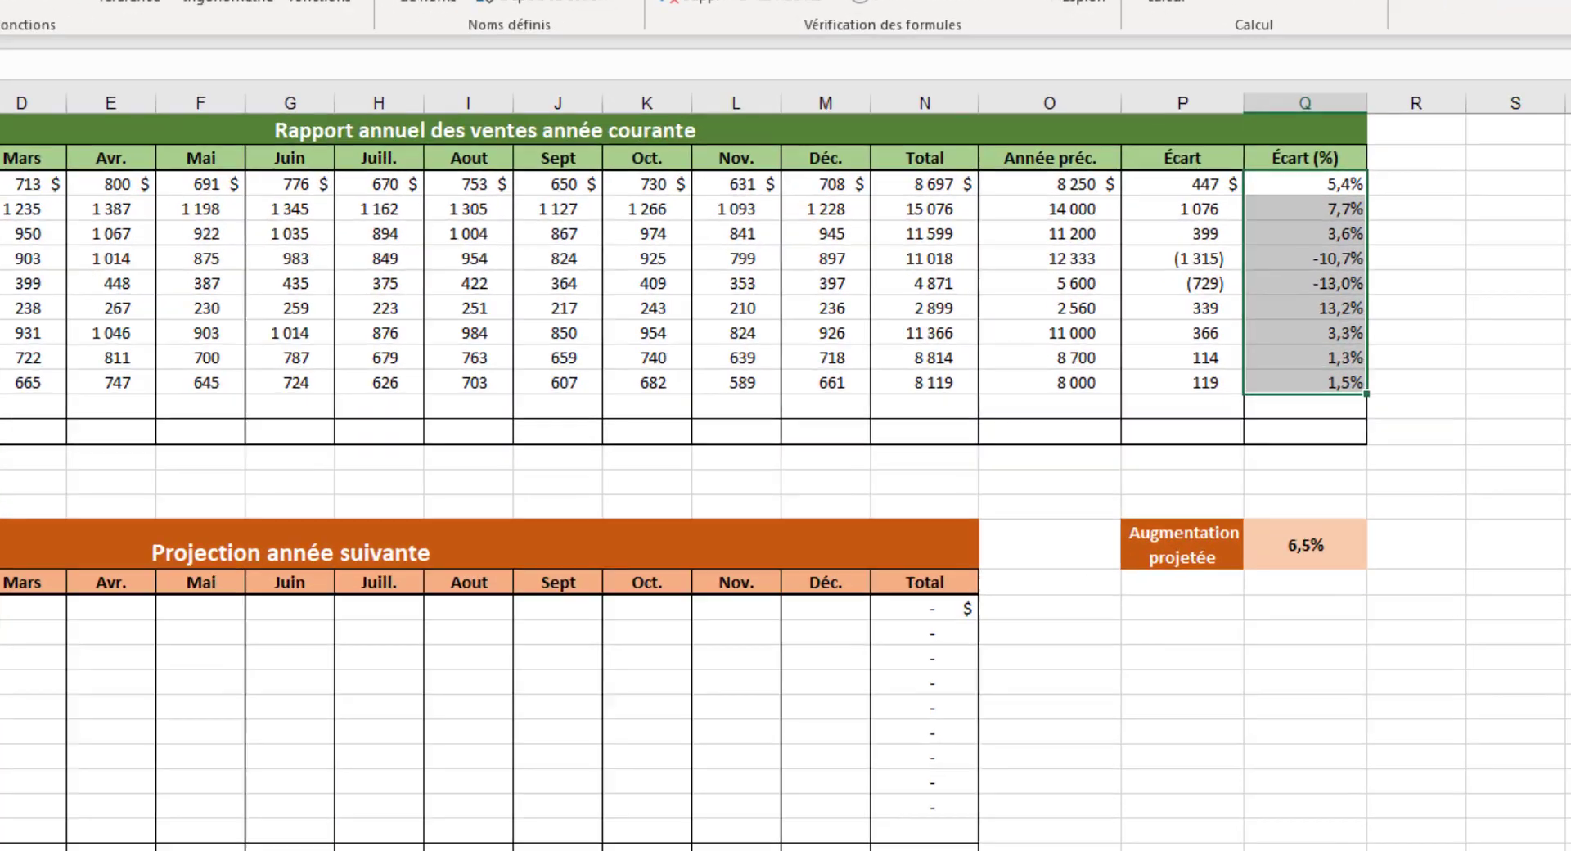
left_click(631, 66)
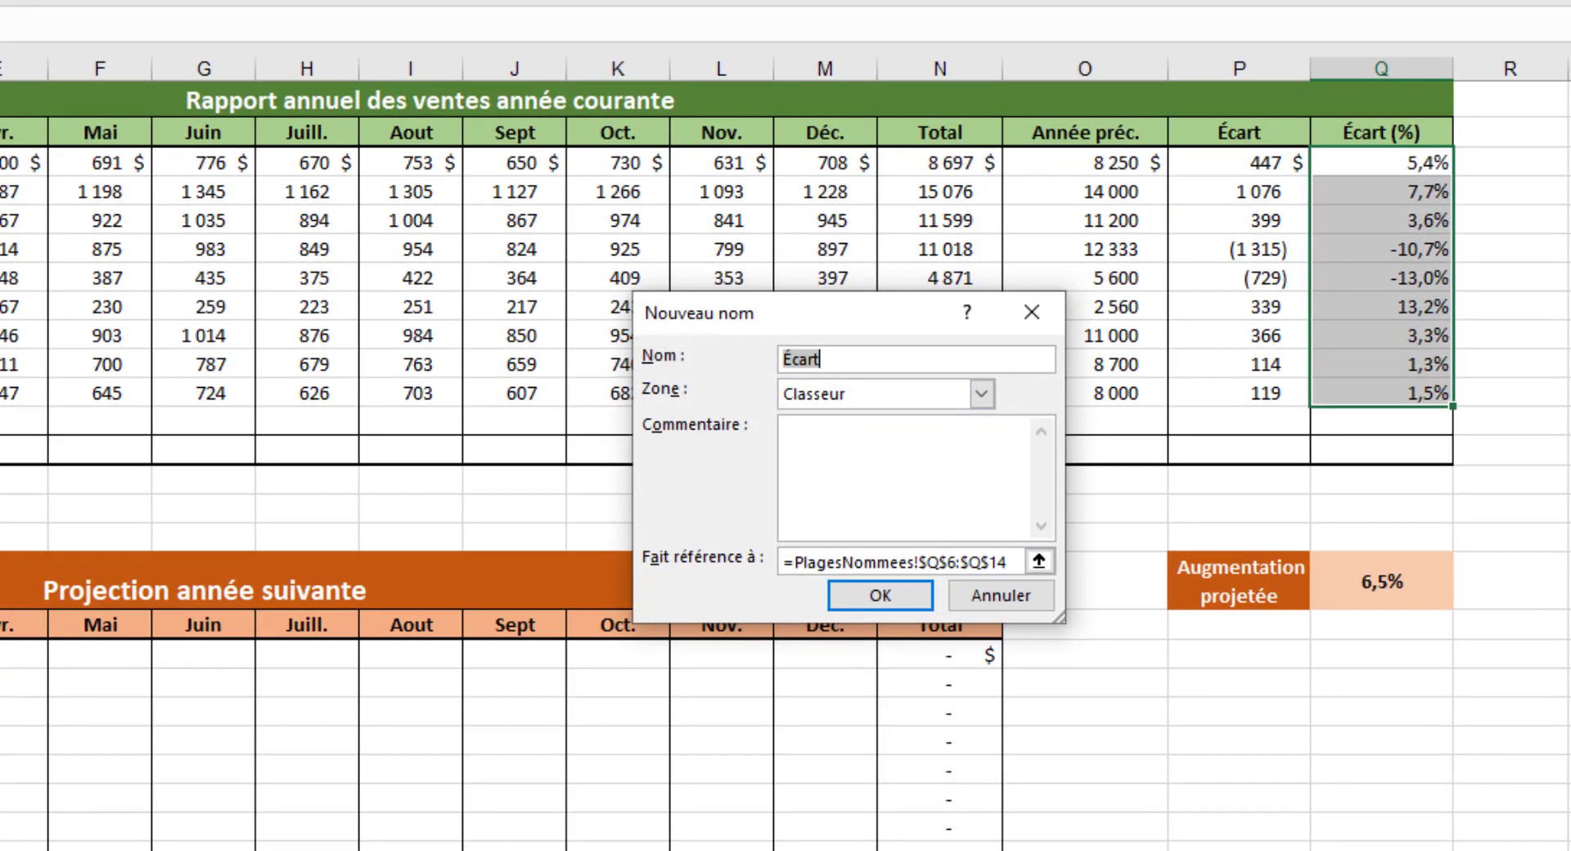
left_click(793, 360)
key("Delete")
type("EcartPC")
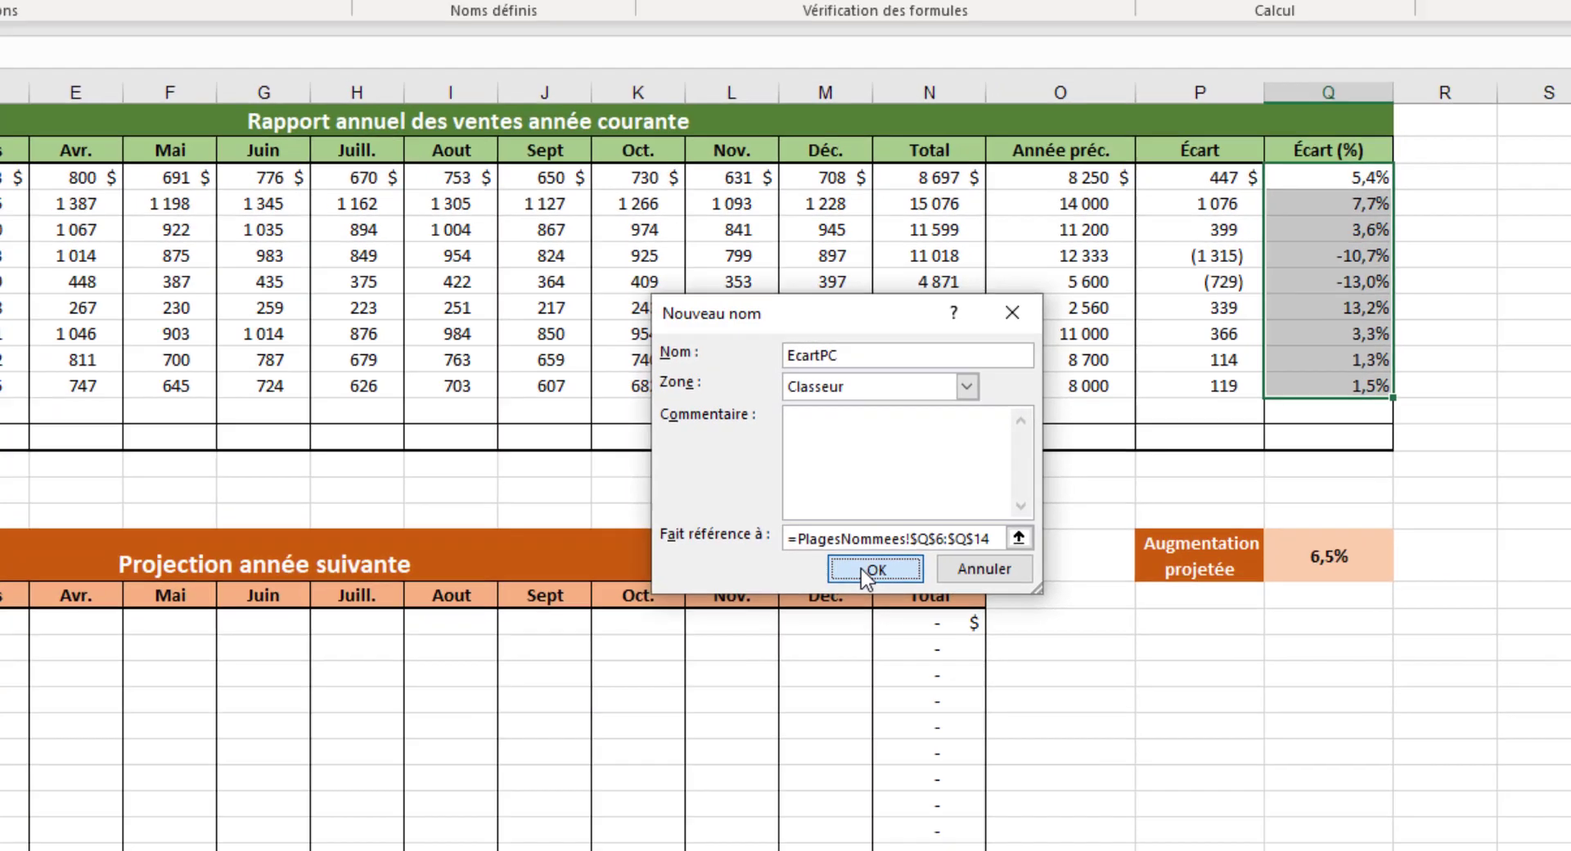
left_click(864, 595)
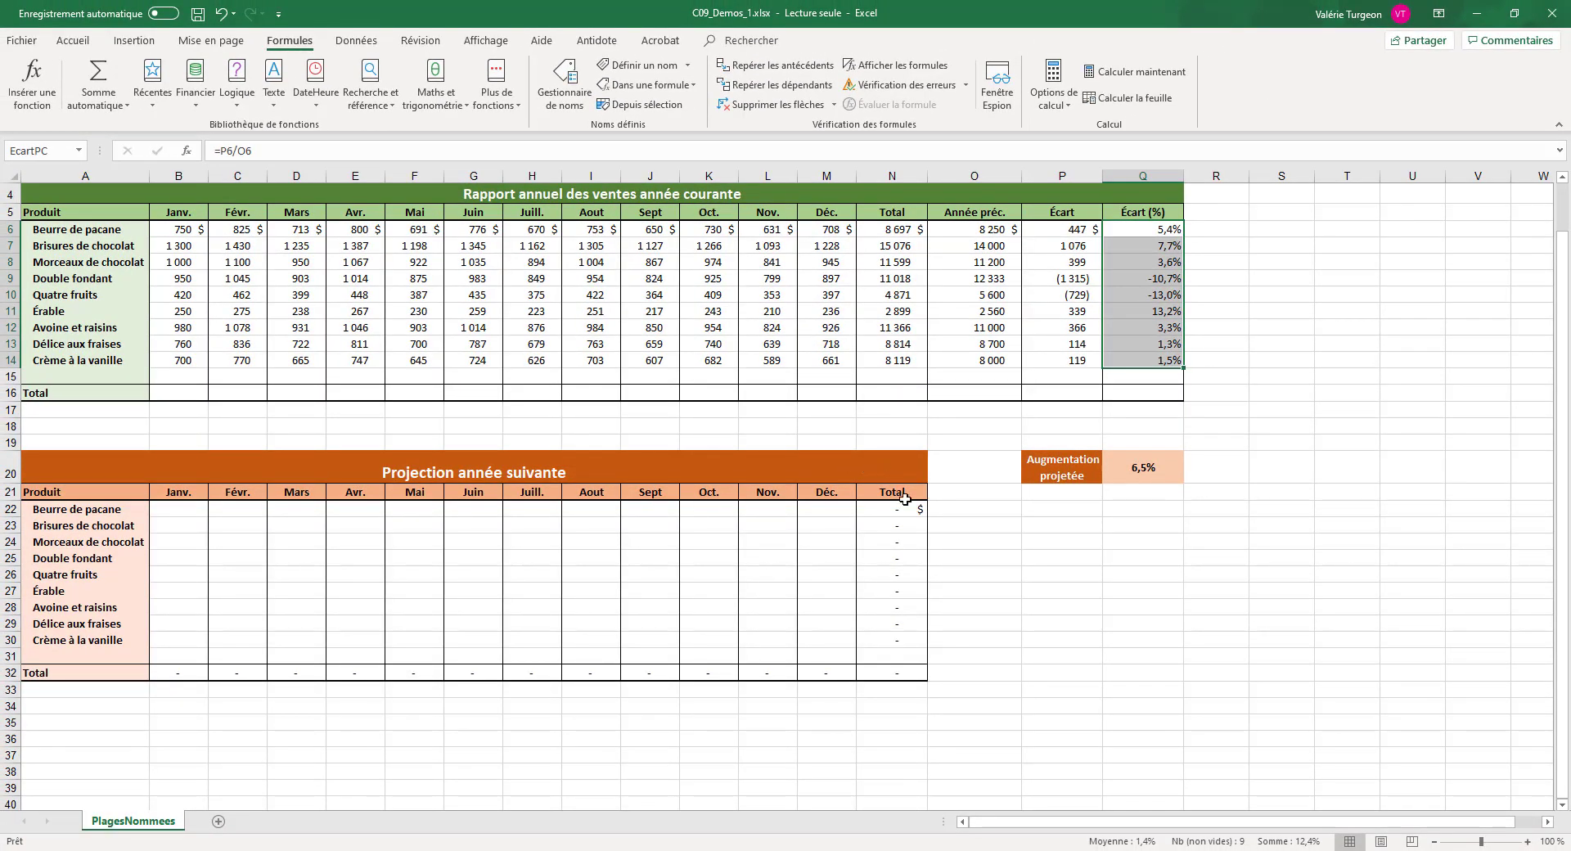
left_click(1089, 556)
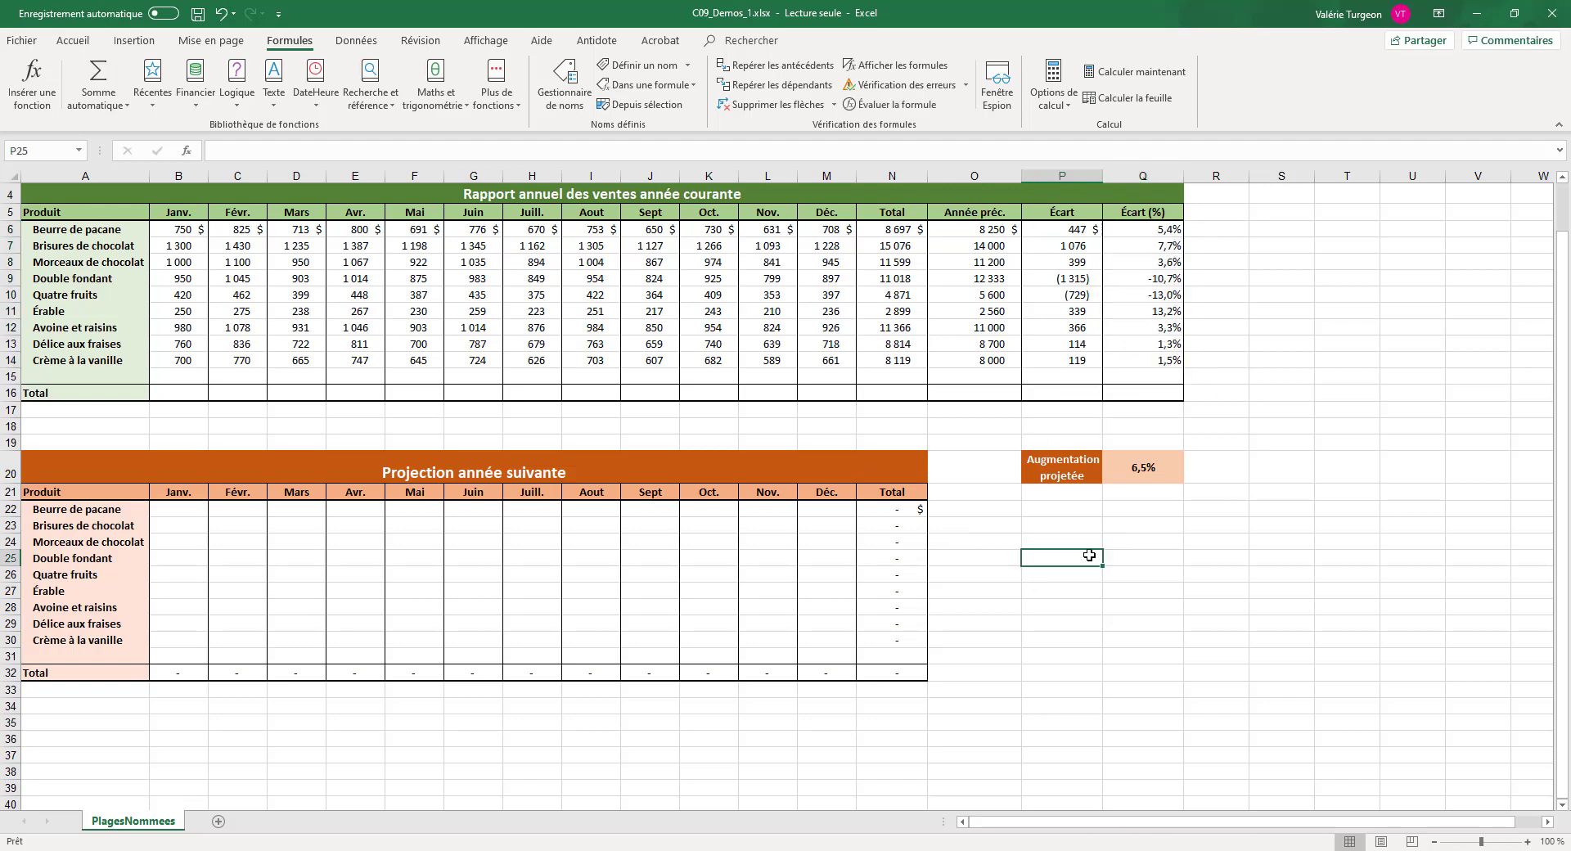